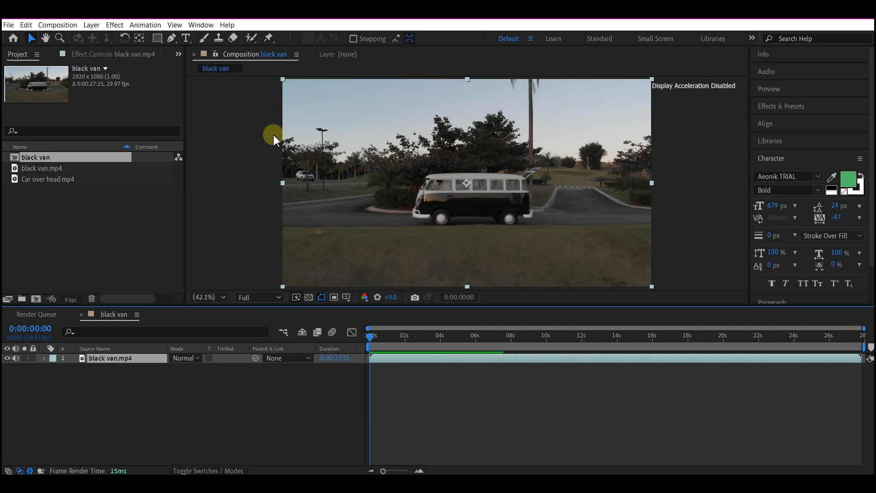
Preview the van footage and apply the 3D Camera Tracker effect to the black van.mp4 layer.
key(space)
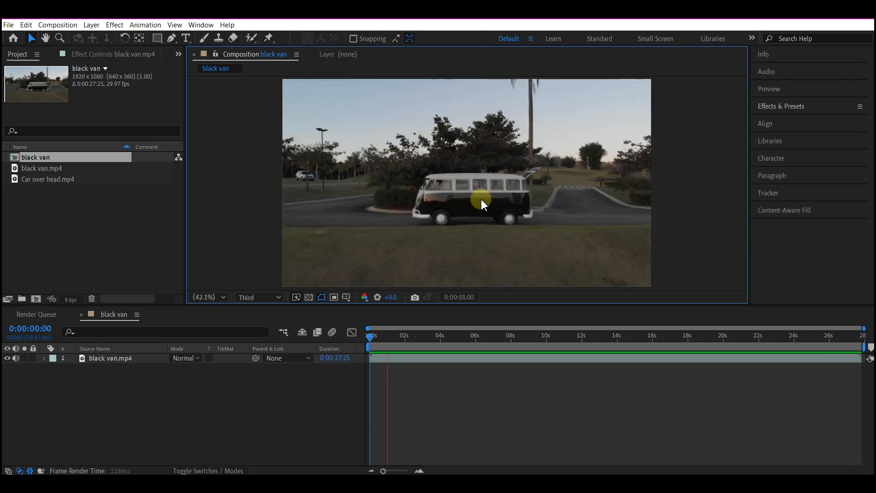
key(space)
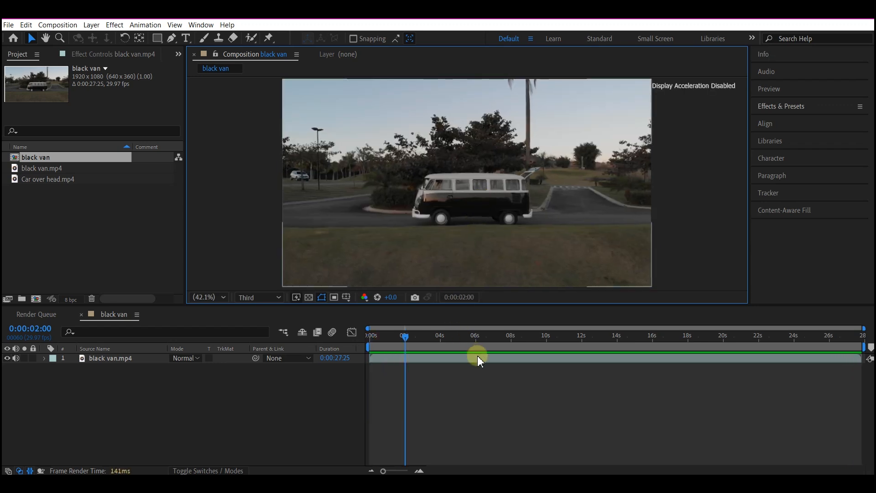
click(478, 355)
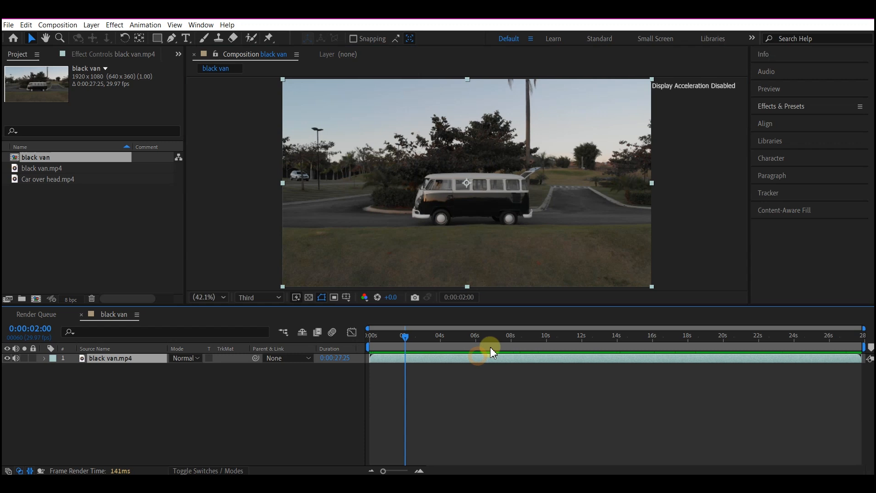
click(779, 109)
click(787, 120)
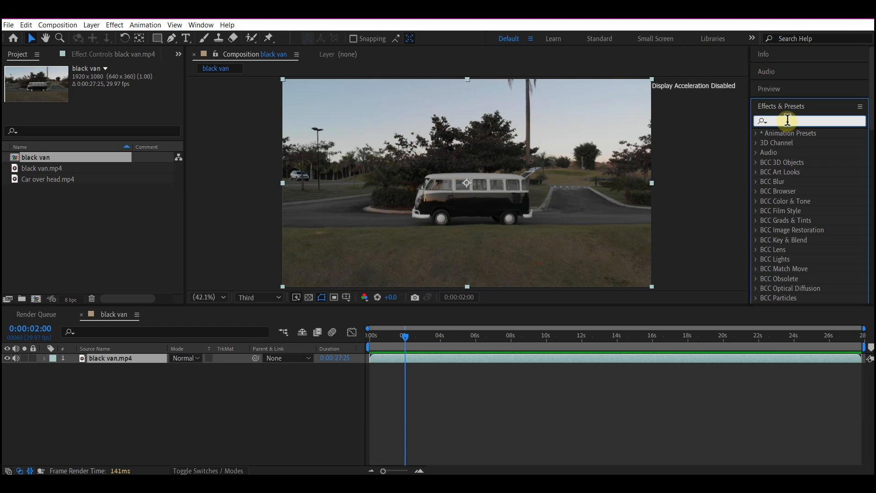
text(3d )
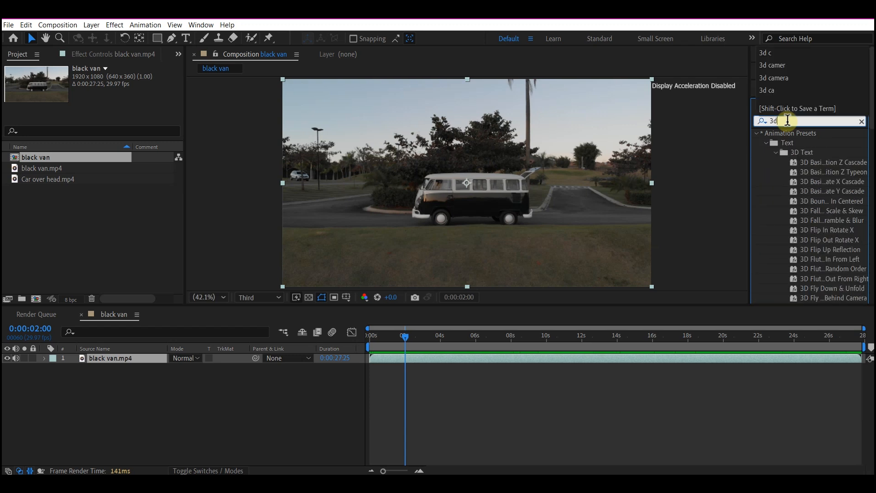
text(camer)
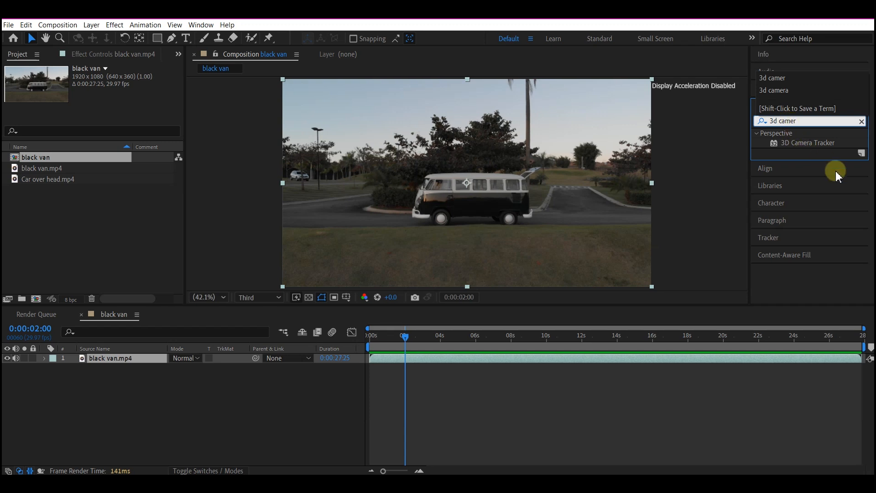
drag(817, 141, 484, 181)
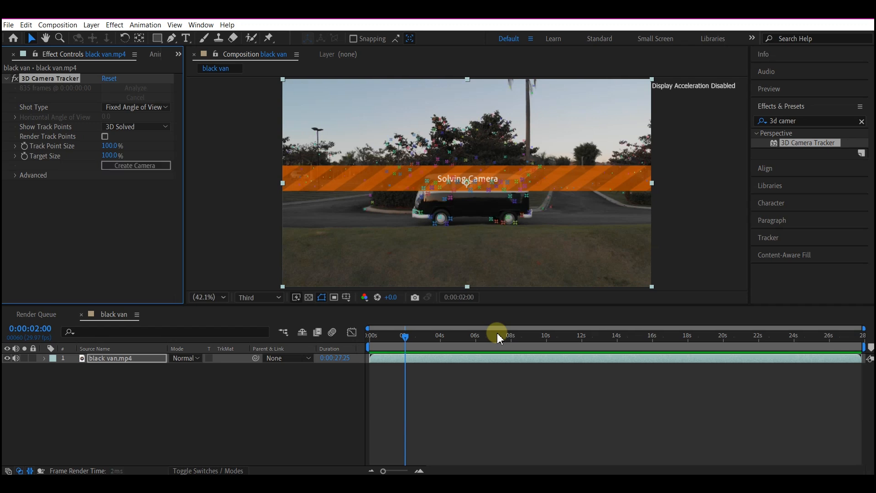
At about 0:00:01:27, create a text layer and camera from the track points on the side of the van.
click(399, 338)
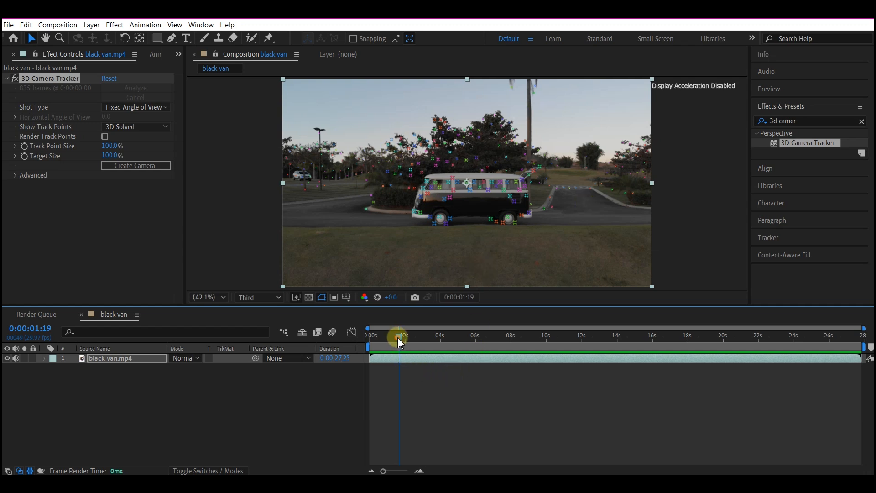
drag(403, 340, 401, 466)
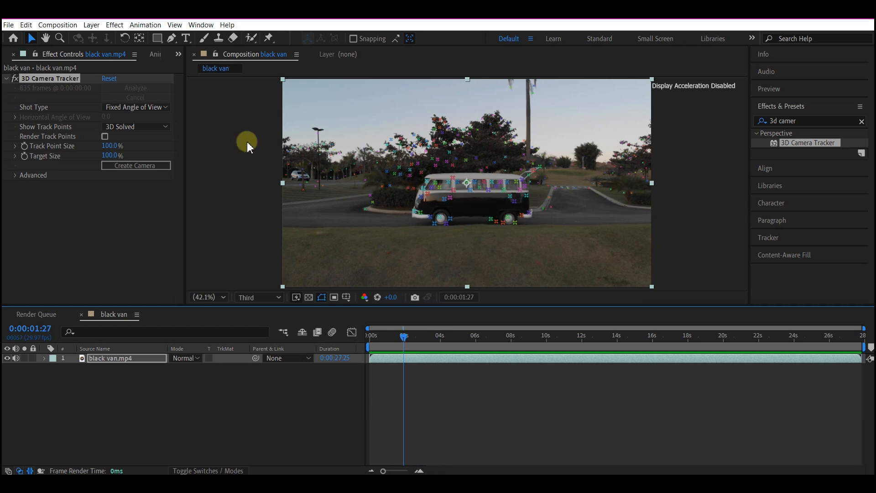
right_click(455, 210)
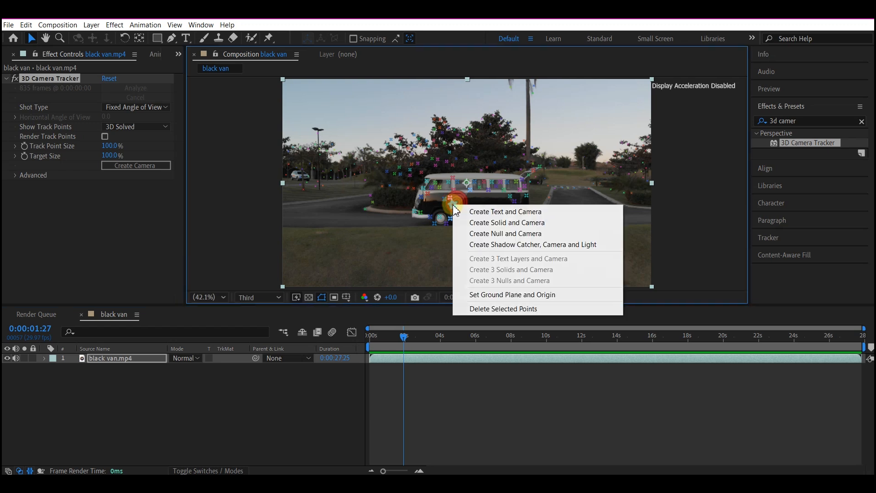
click(498, 212)
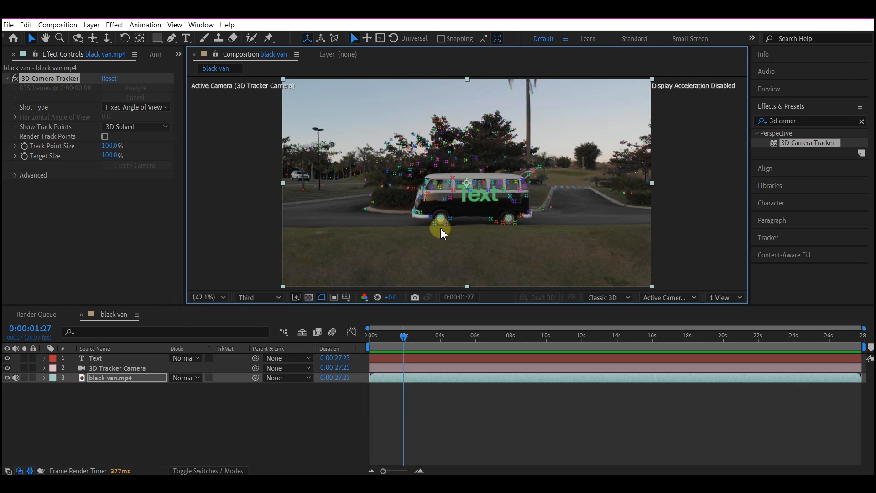
Create a solid from the track points near the van's front door and scrub through the footage to check the tracking.
click(427, 207)
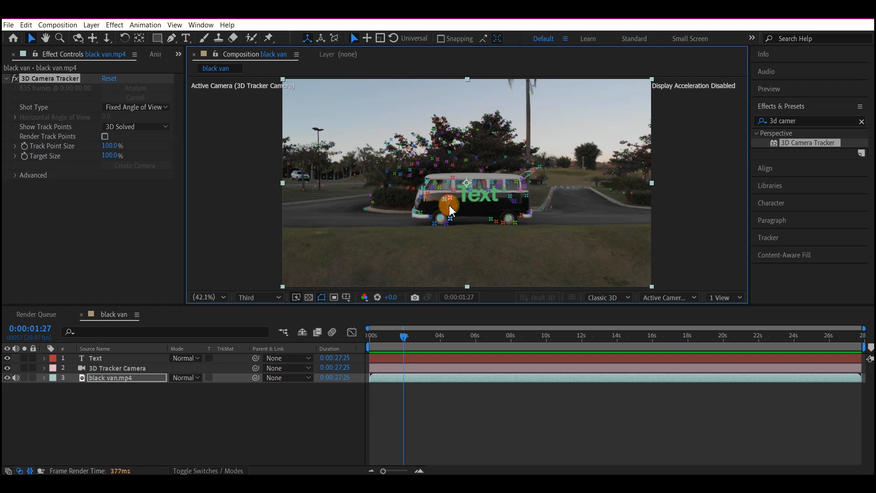
right_click(450, 210)
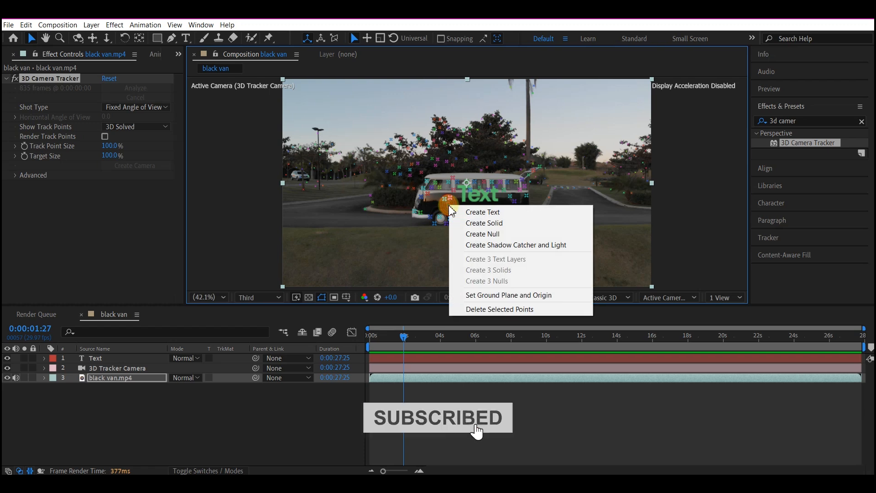
click(483, 224)
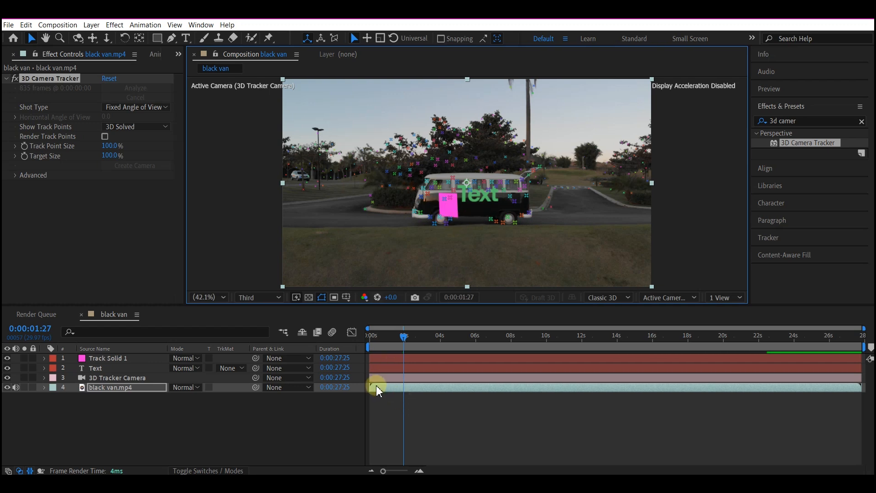
drag(405, 343, 466, 464)
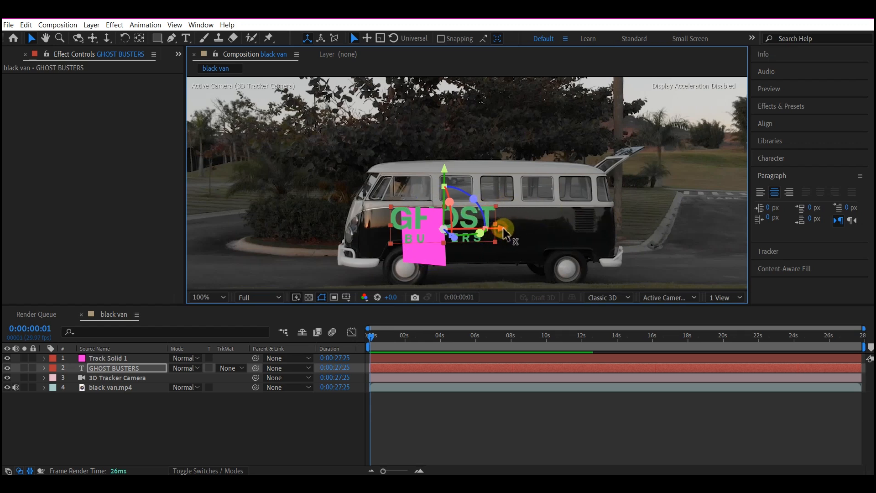
Move the GHOST BUSTERS text toward the van's rear and slightly down on the black side panel, and check its tracking.
drag(506, 234, 560, 233)
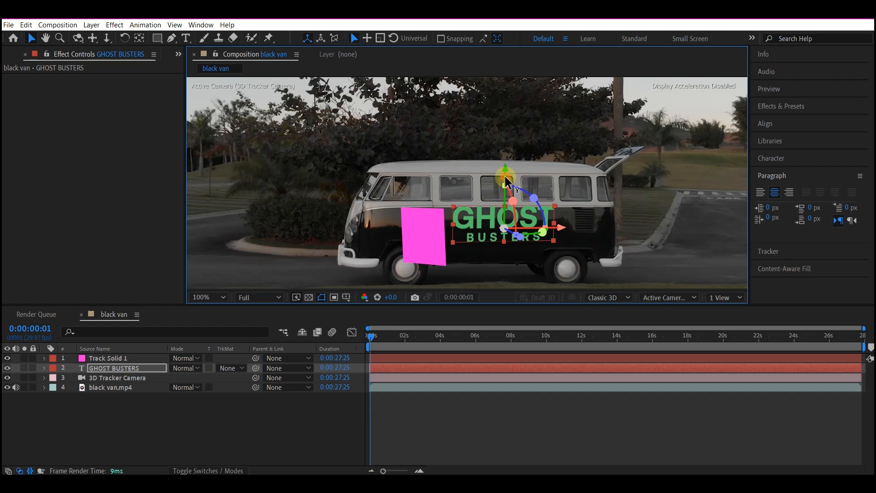
drag(506, 182, 502, 195)
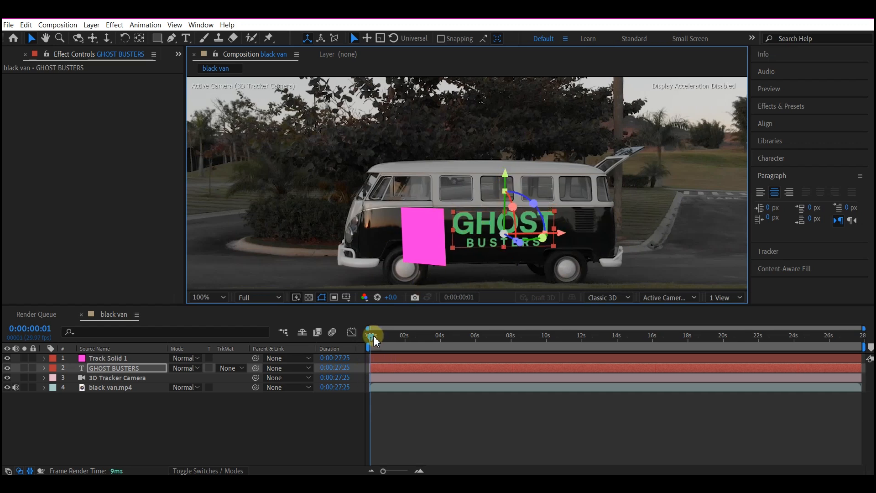
drag(374, 340, 475, 411)
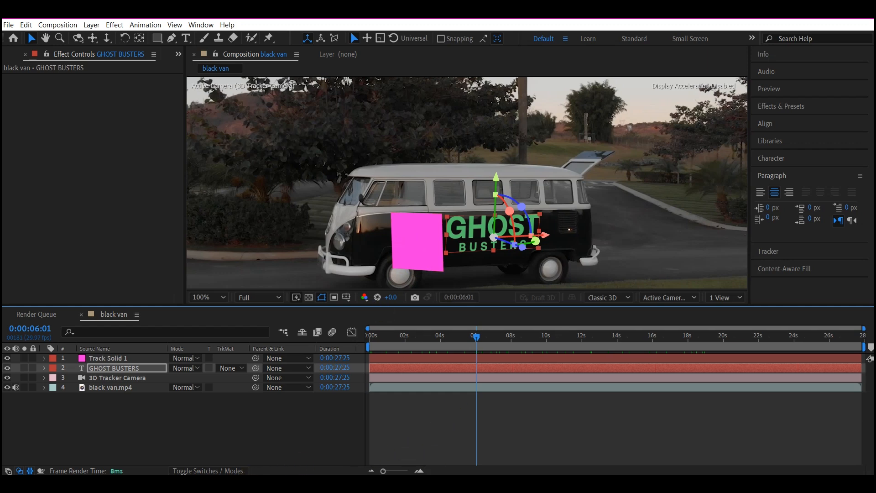
Import 2150701174.jpg from the Downloads folder and replace the source of the Track Solid 1 layer with it.
click(260, 463)
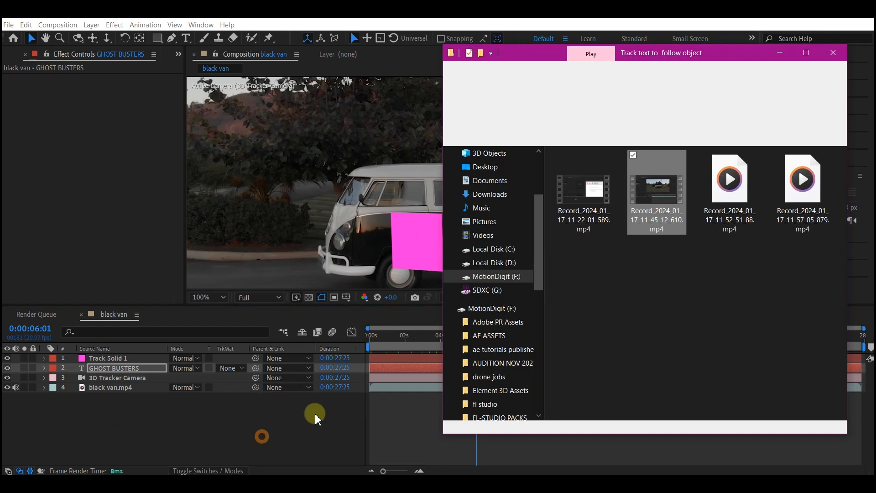
click(464, 201)
click(587, 210)
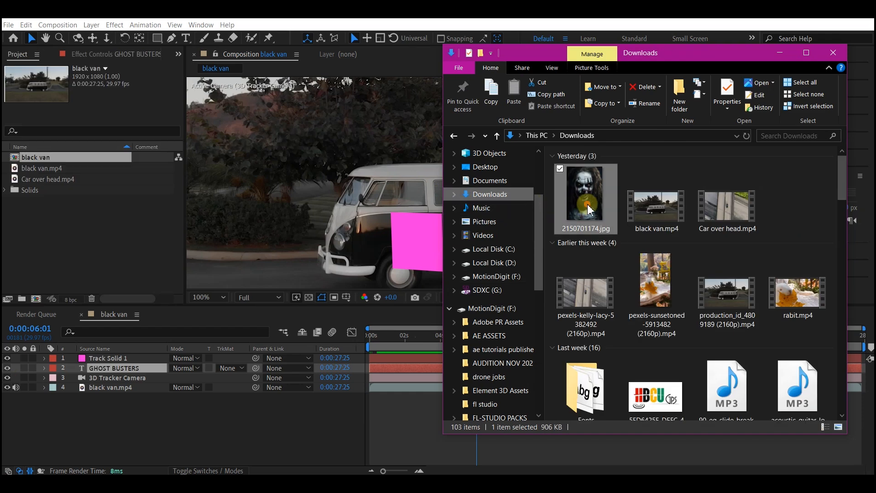
drag(588, 210, 72, 229)
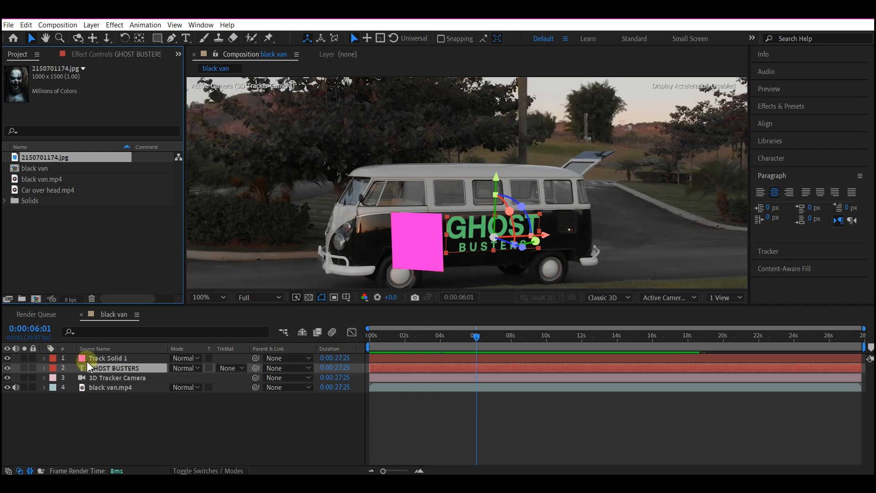
click(104, 359)
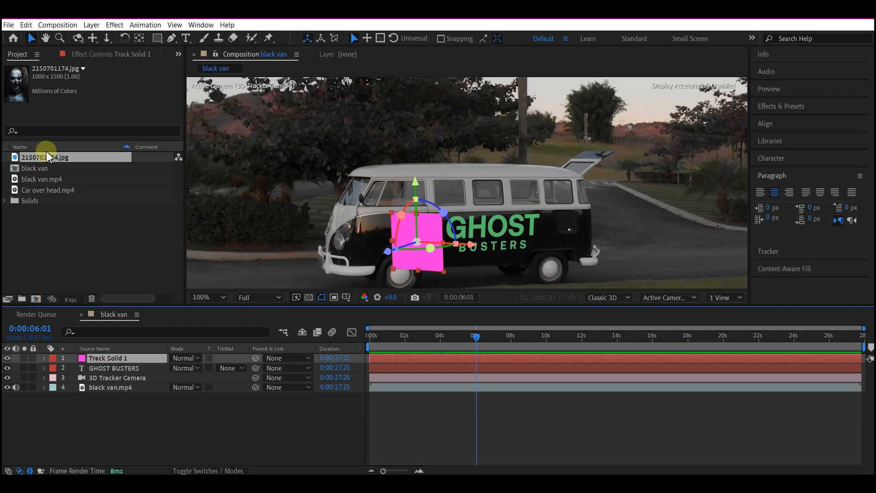
drag(46, 152, 105, 363)
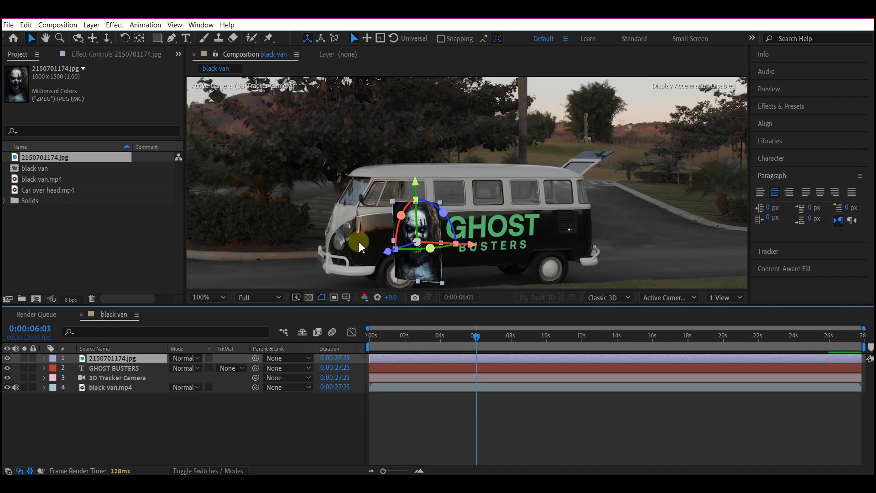
Draw a rectangular mask around the face on the 2150701174.jpg layer to crop off the lower part of the picture.
drag(157, 38, 197, 44)
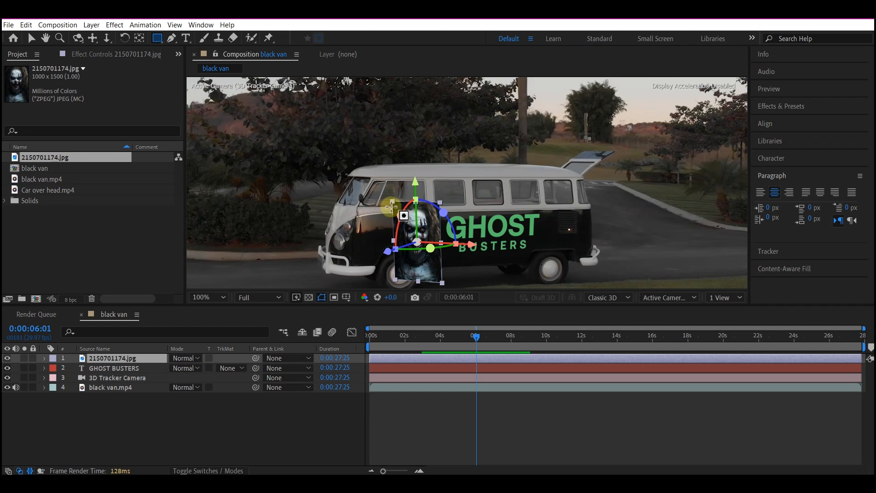
drag(392, 206, 443, 247)
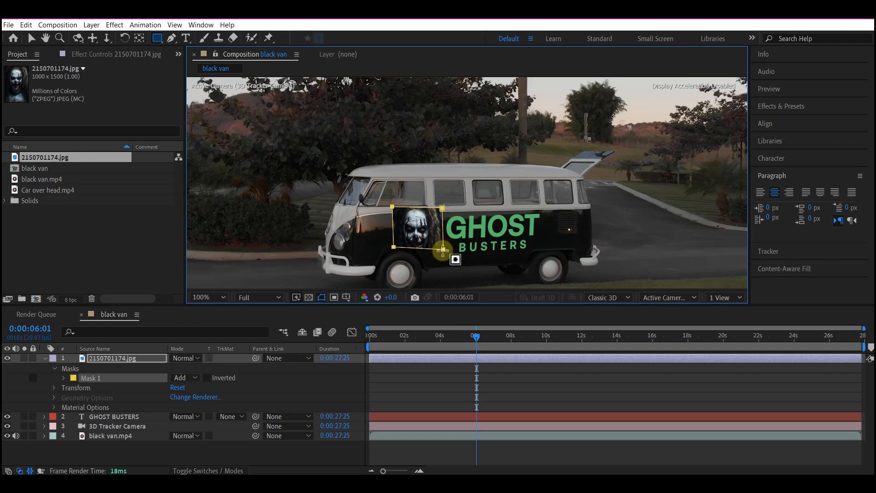
click(30, 39)
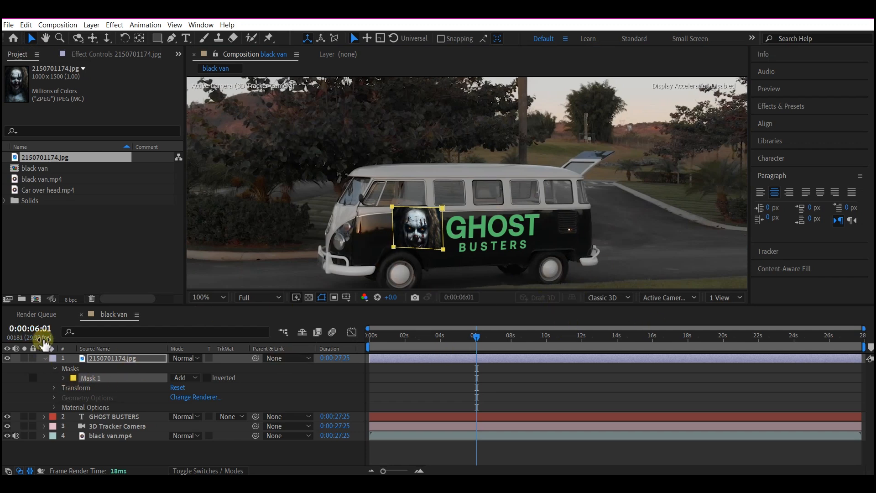
click(45, 359)
click(104, 361)
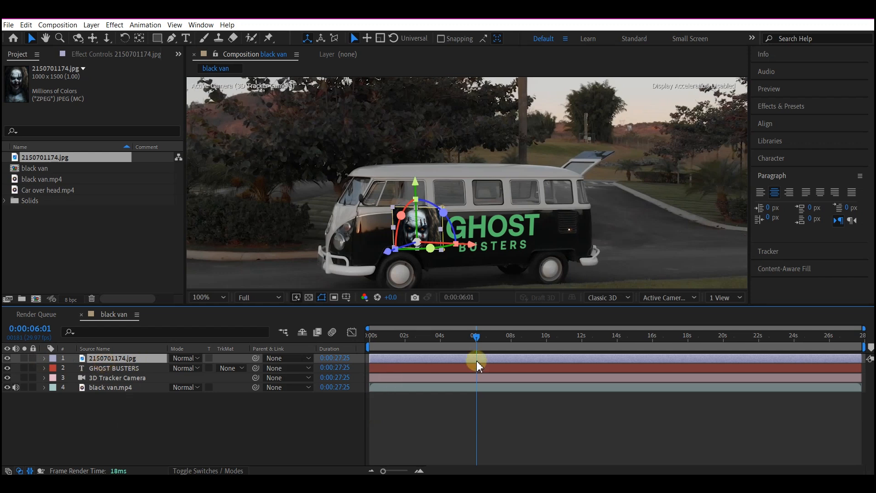
At 0:00:21:25, set the Y Rotation of the 2150701174.jpg layer to -37° to align it with the van's side.
click(757, 340)
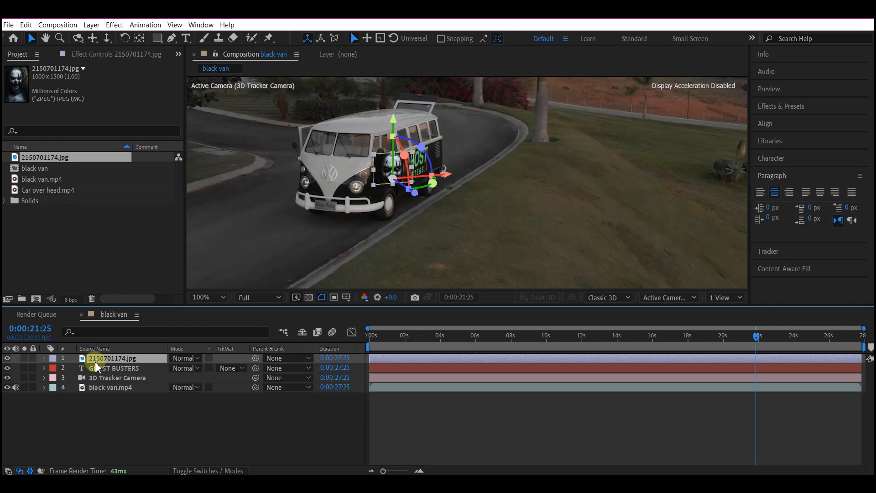
key(r)
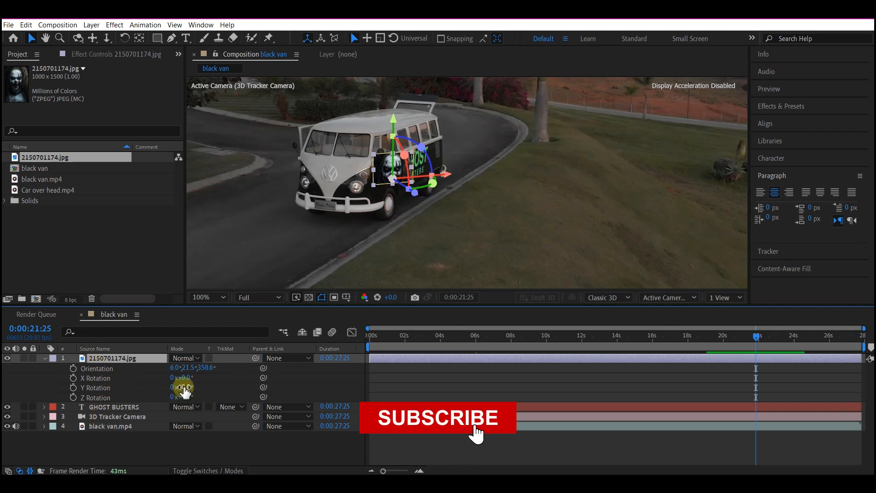
mouse_move(183, 388)
mouse_down()
mouse_move(194, 386)
mouse_move(169, 395)
mouse_up()
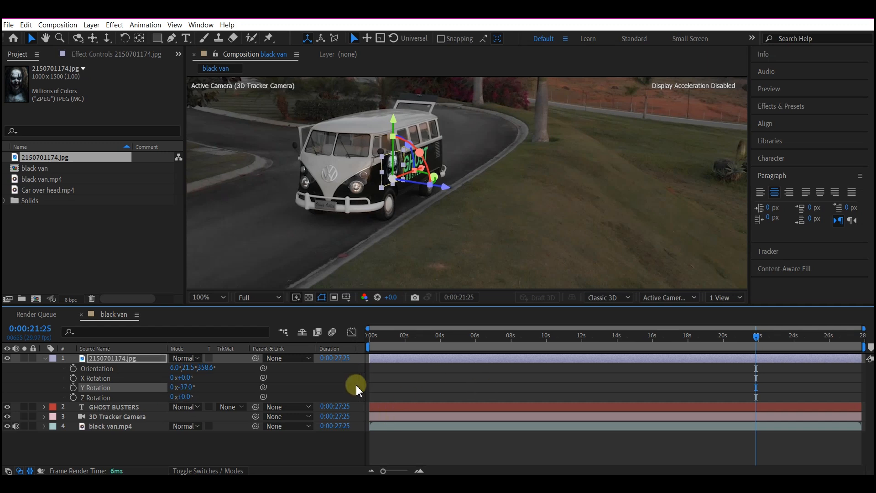
At 0:00:04:14, move the face image slightly down and toward the front of the van.
click(448, 339)
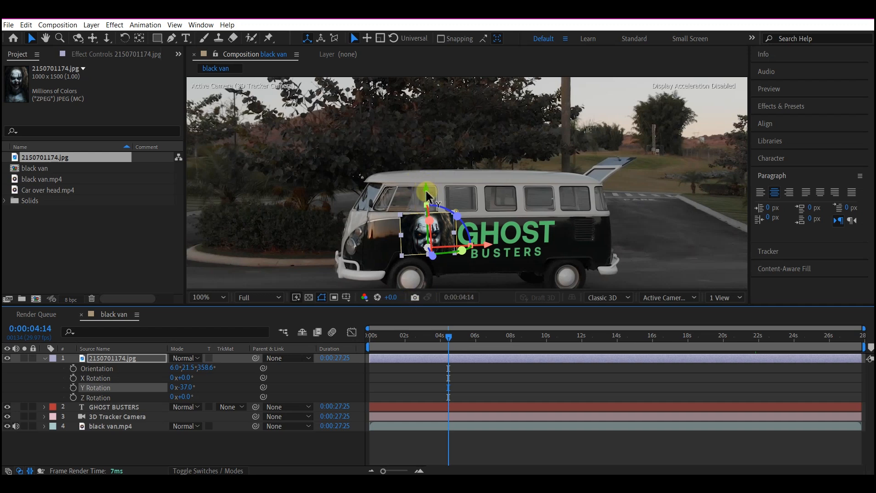
drag(427, 194, 428, 210)
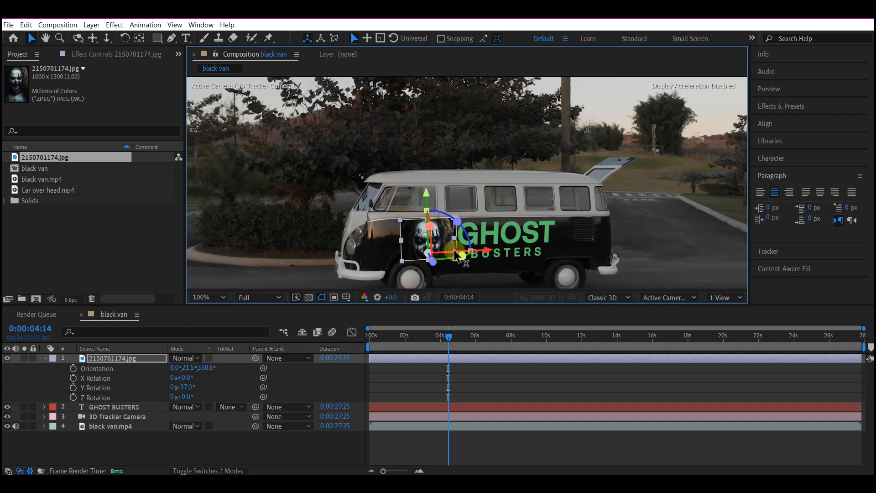
drag(455, 256, 429, 255)
Scale the 2150701174.jpg layer down to 86%.
click(100, 358)
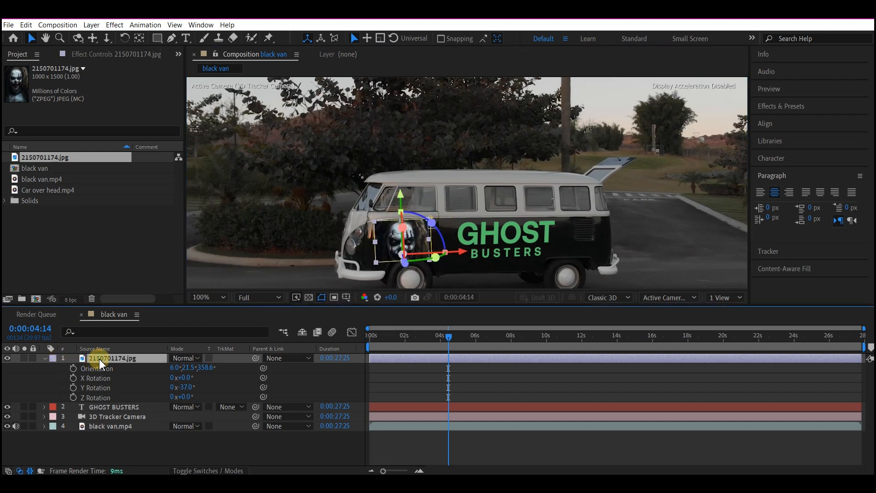
key(s)
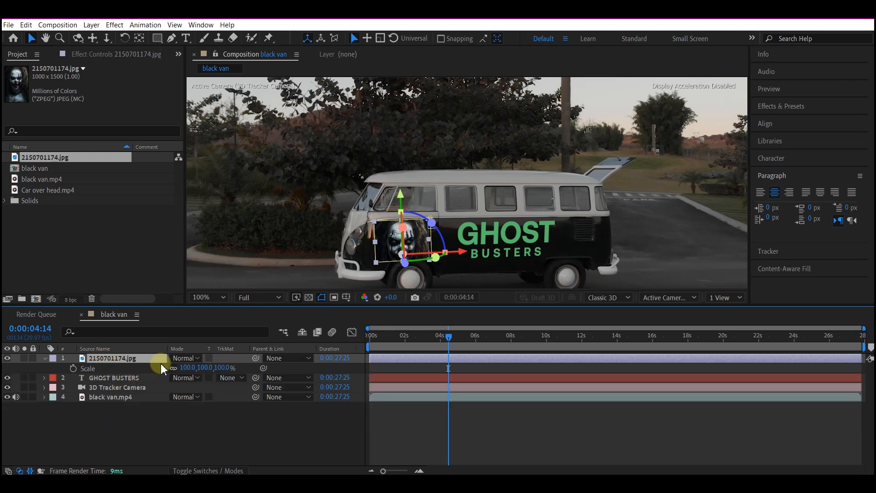
drag(185, 369, 178, 364)
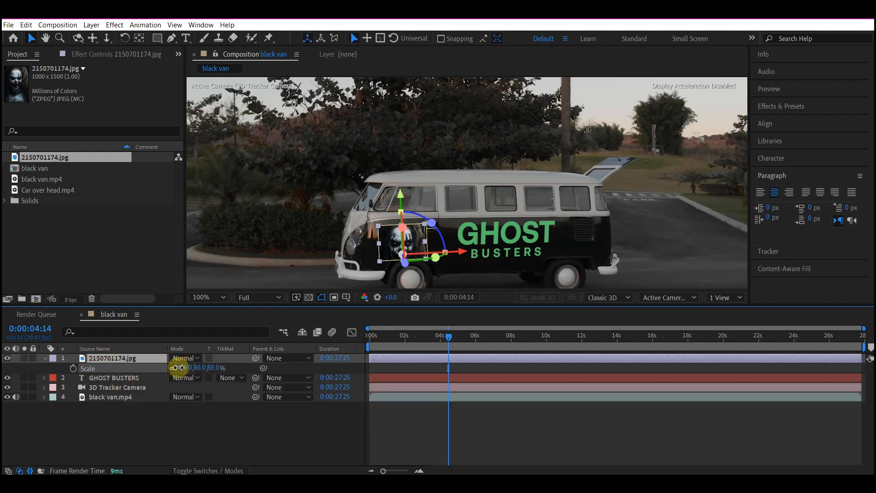
Move the 2150701174.jpg face image slightly upward on the van's side.
click(194, 357)
click(401, 198)
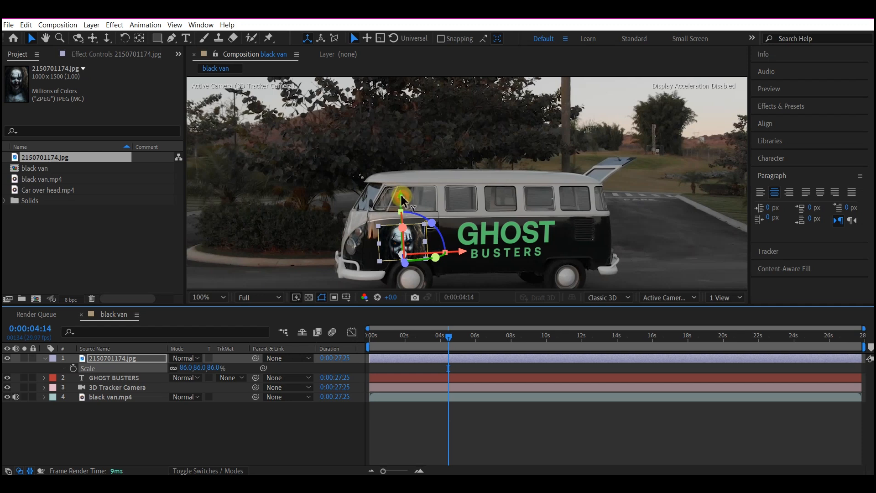
drag(401, 195, 400, 191)
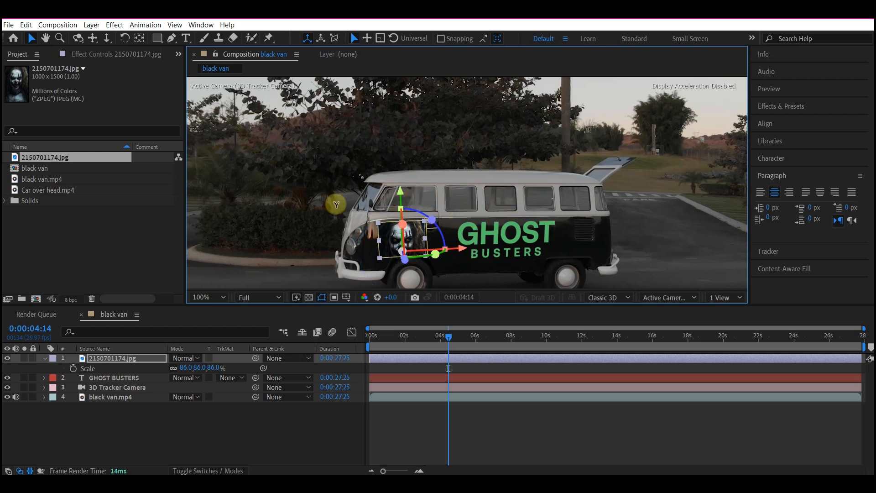
Set the 2150701174.jpg layer's blending mode to Add and scrub to 0:00:27:24 to check the result.
click(118, 359)
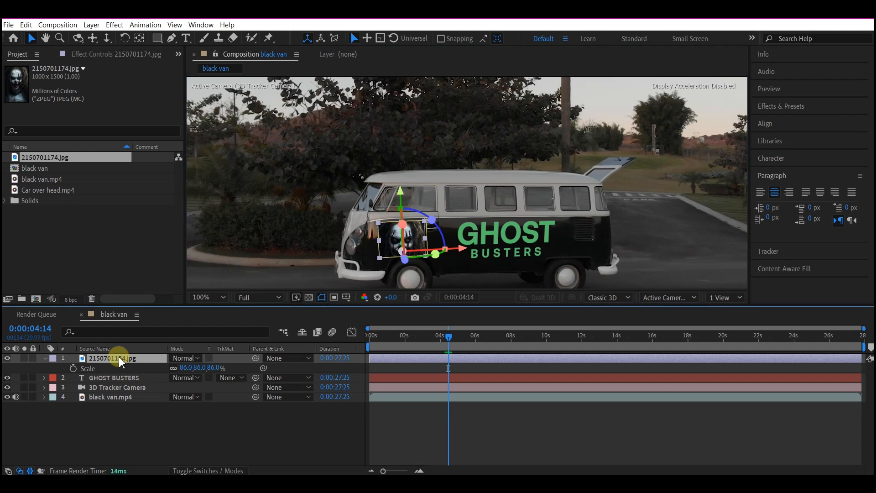
click(185, 358)
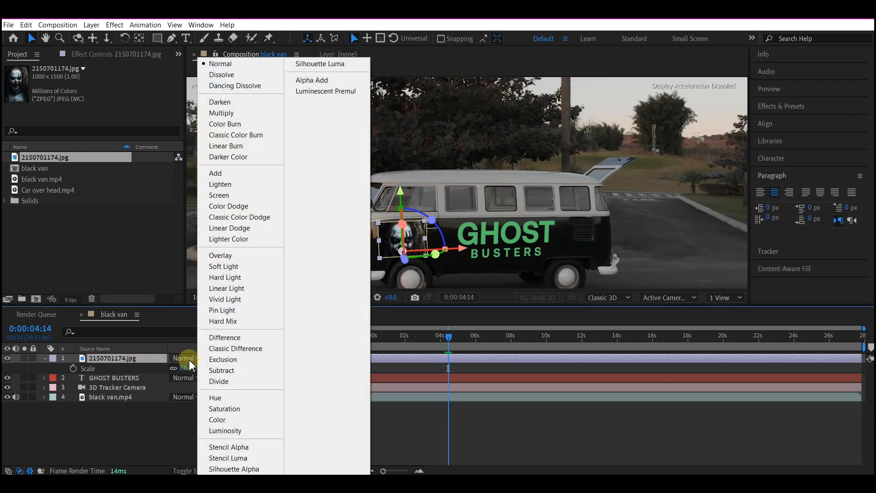
click(233, 174)
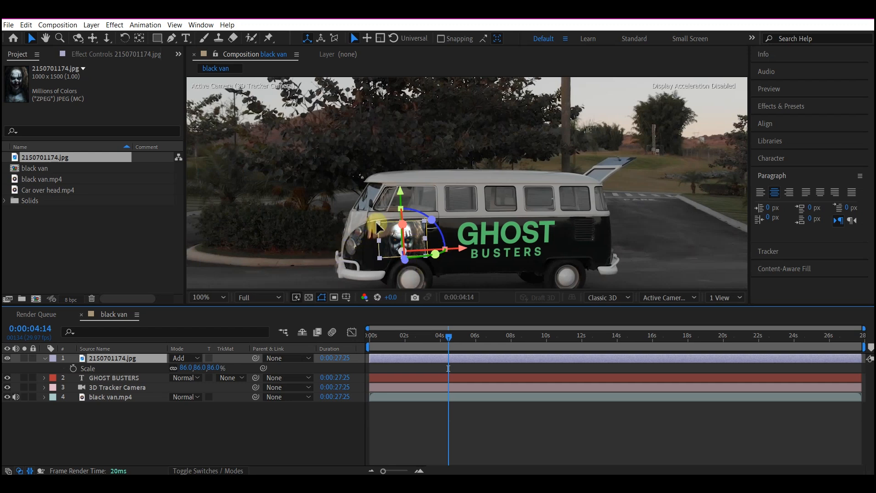
click(414, 418)
drag(382, 337, 871, 414)
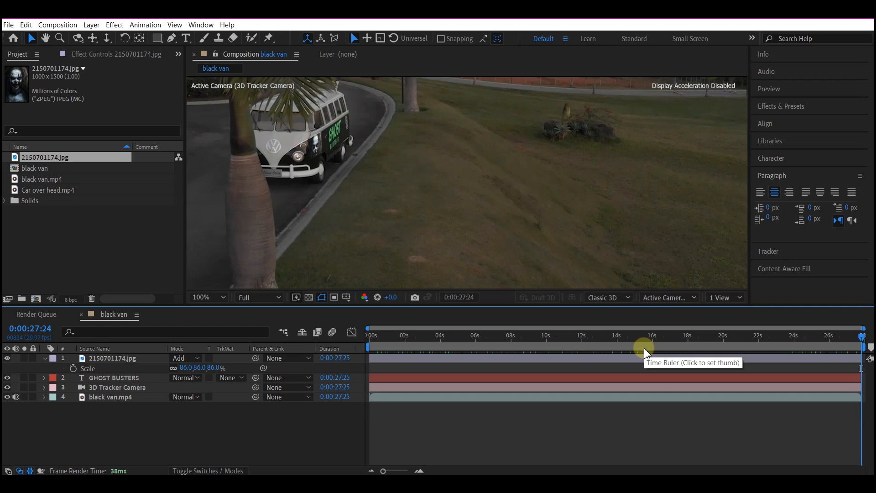
Create a new composition from the Car over head.mp4 footage.
click(117, 208)
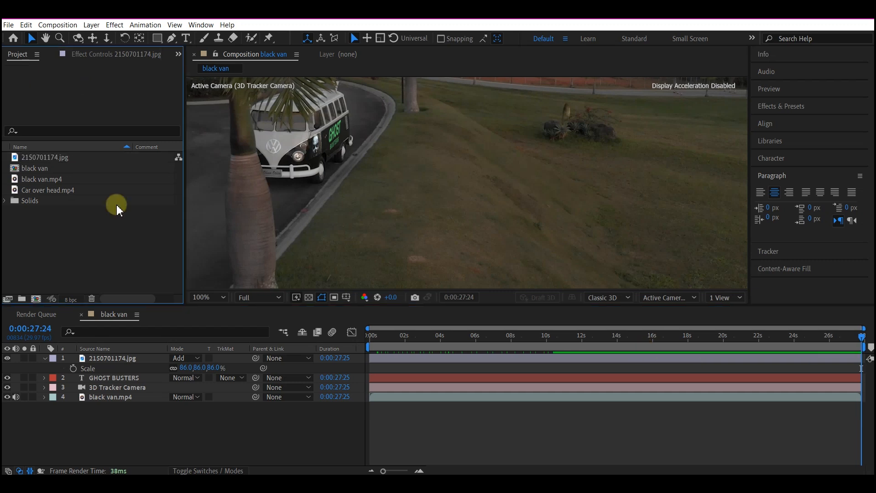
click(27, 192)
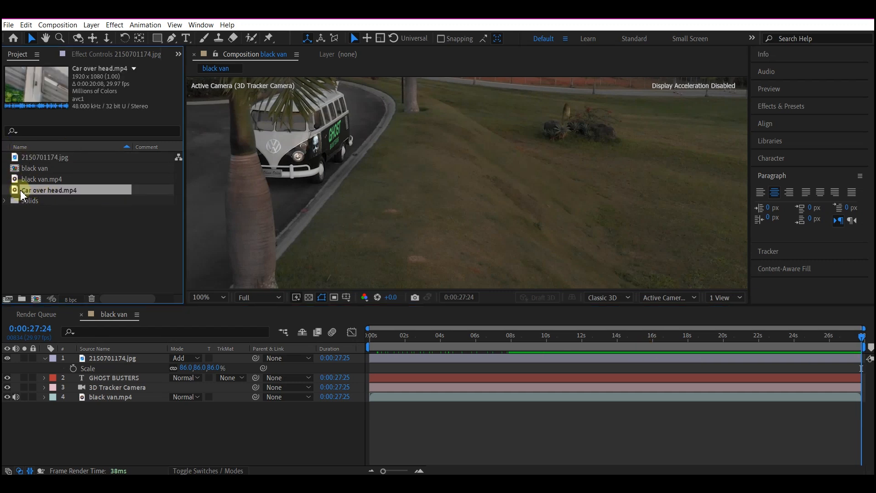
drag(64, 192, 36, 299)
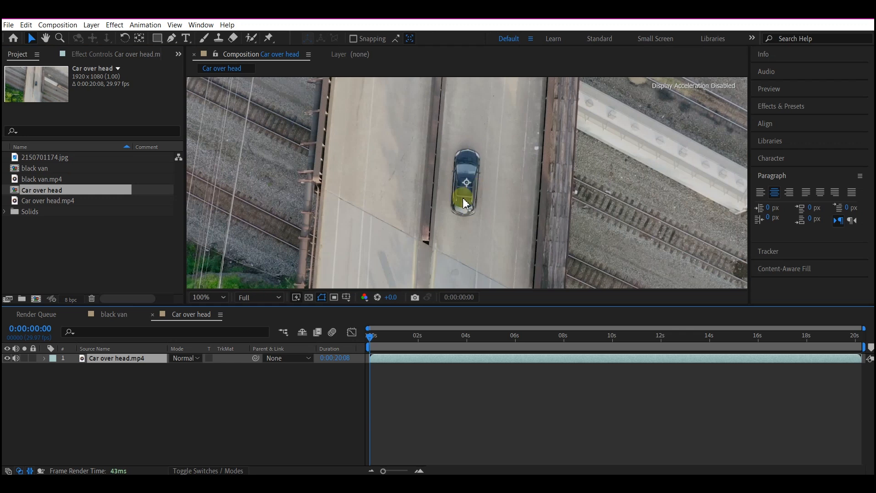
Fit the whole frame in the viewer at Third resolution and preview the Car over head footage.
click(201, 297)
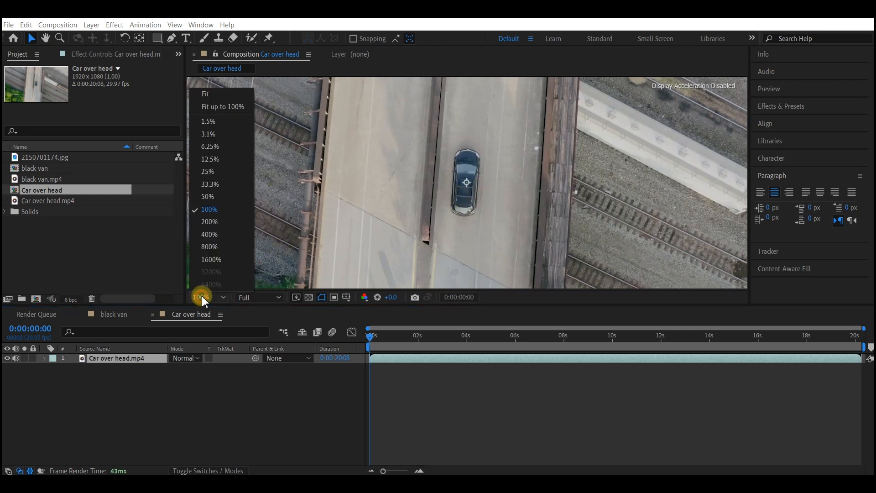
click(224, 90)
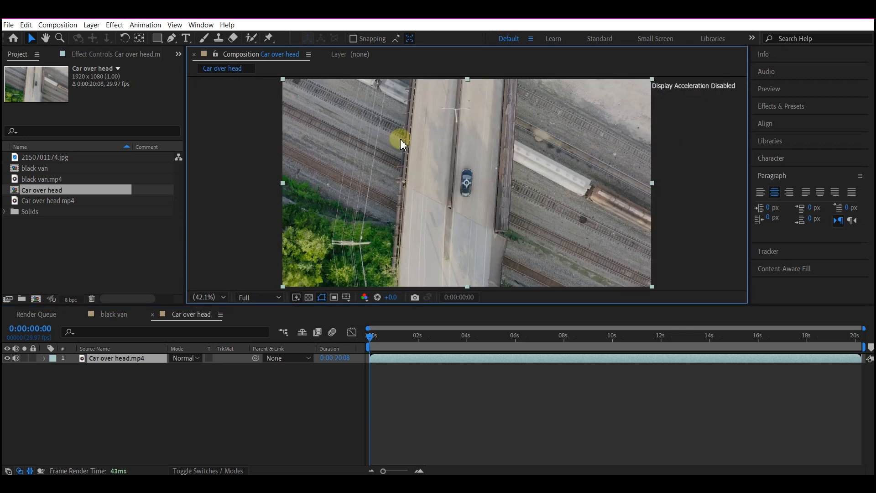
click(255, 298)
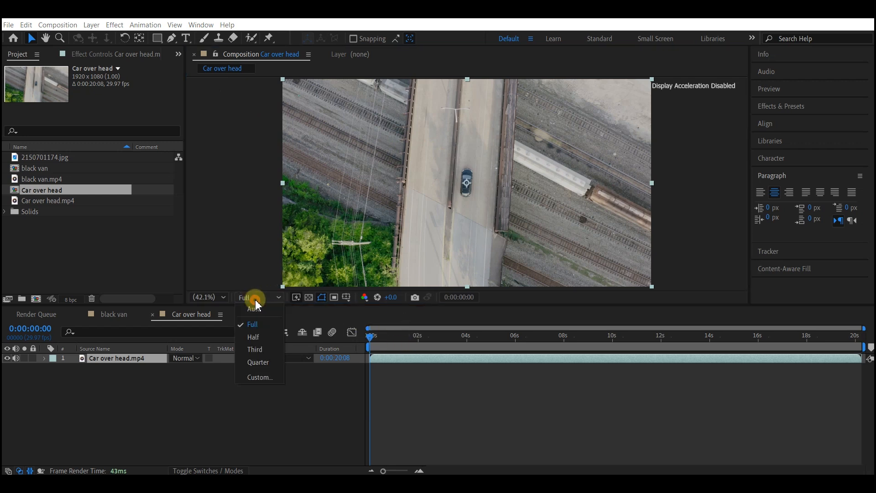
click(267, 352)
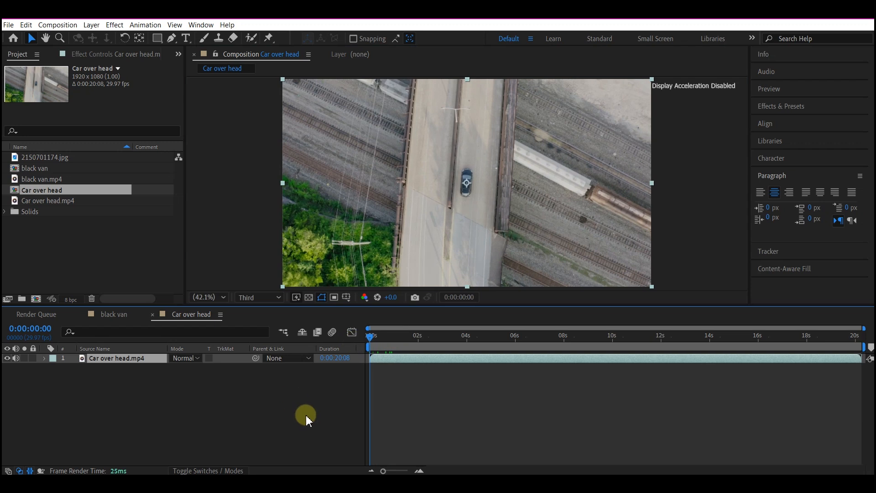
key(space)
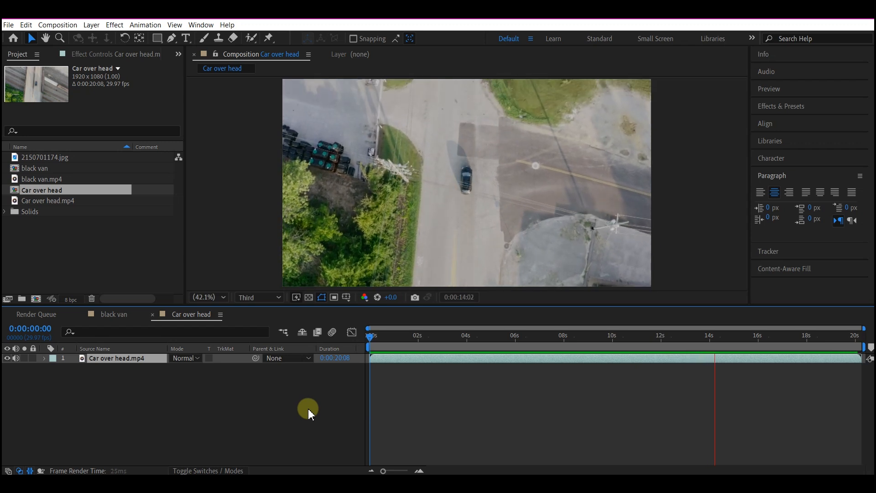
key(space)
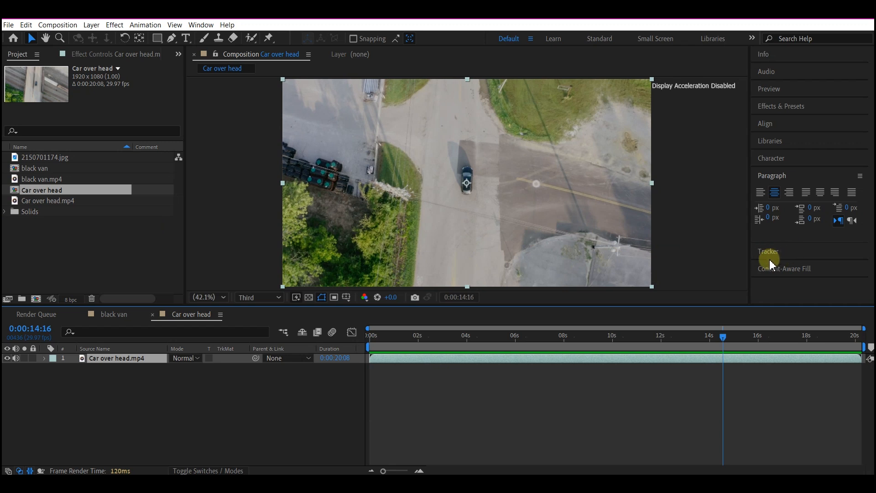
Bring up the Tracker controls for the Car over head.mp4 layer.
click(798, 254)
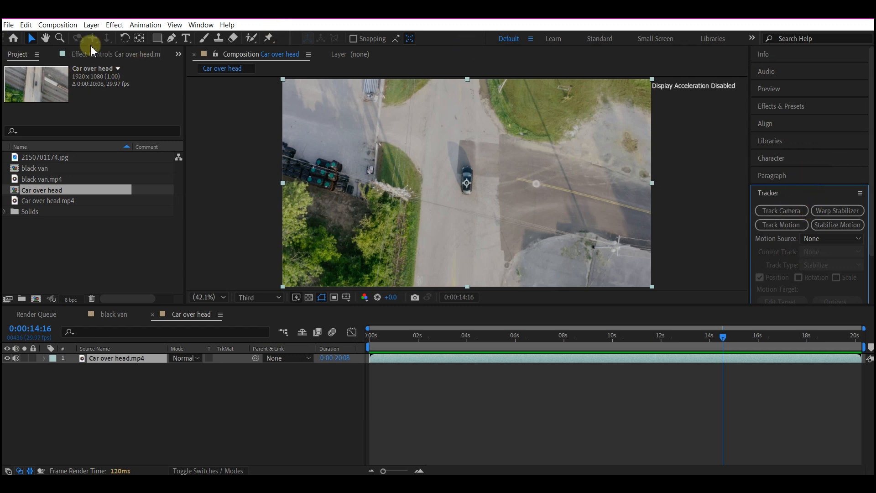
click(202, 26)
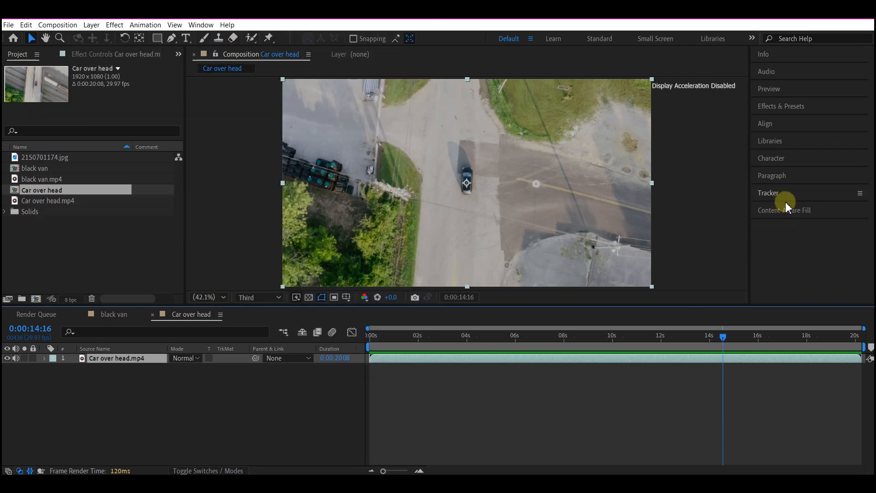
click(790, 194)
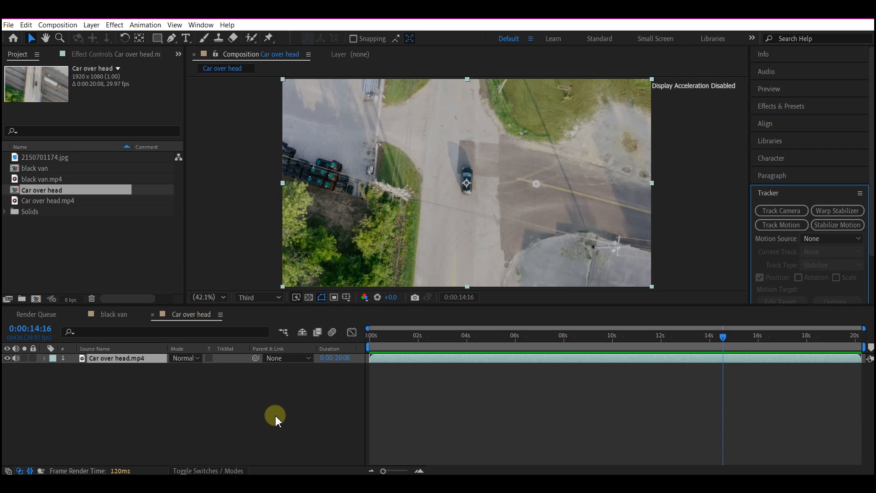
Add a null object to the Car over head composition and name it Tracker 1.
right_click(242, 406)
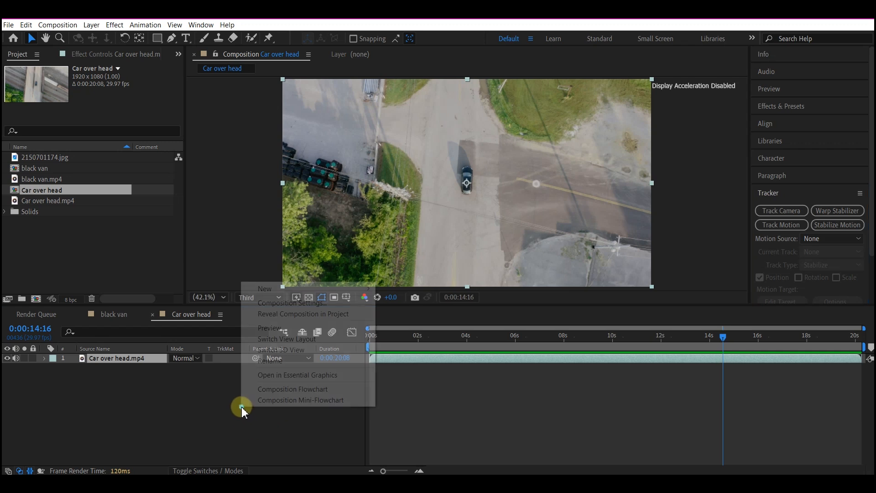
mouse_move(283, 292)
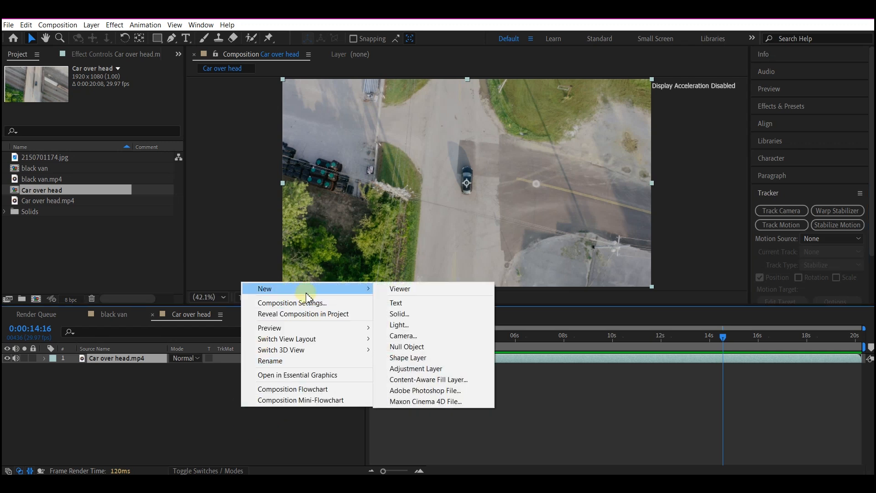
click(410, 349)
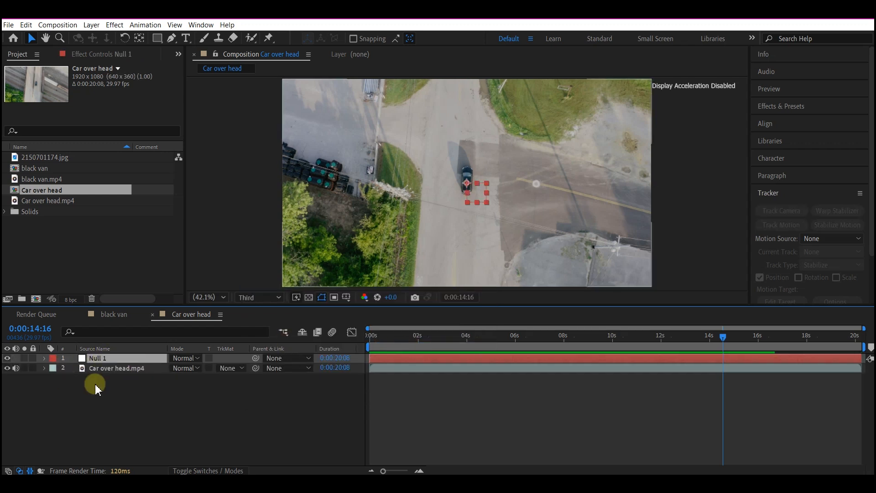
key(Return)
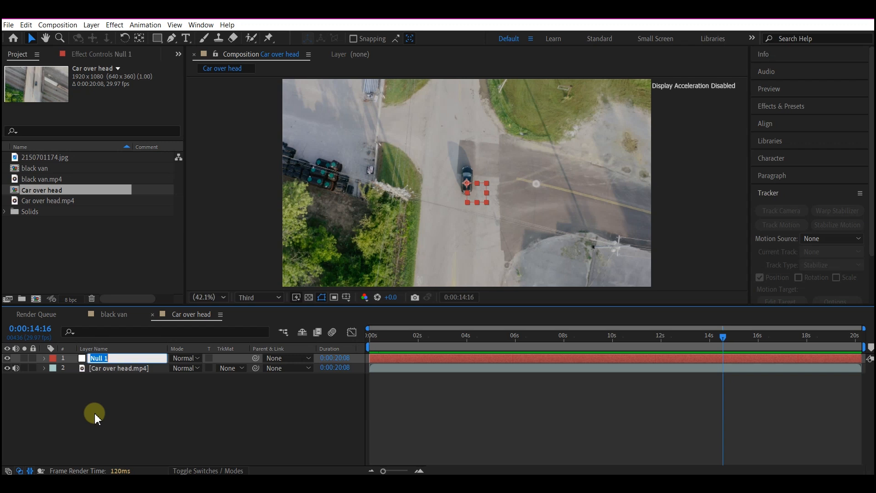
text(Tracker 1)
key(Return)
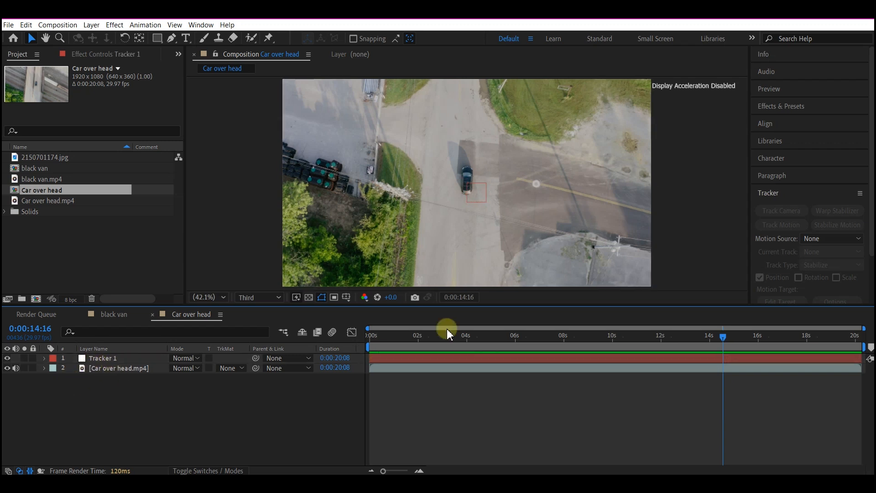
Start Track Motion on the Car over head.mp4 layer and enlarge Track Point 1's feature and search boxes to enclose the car.
click(113, 368)
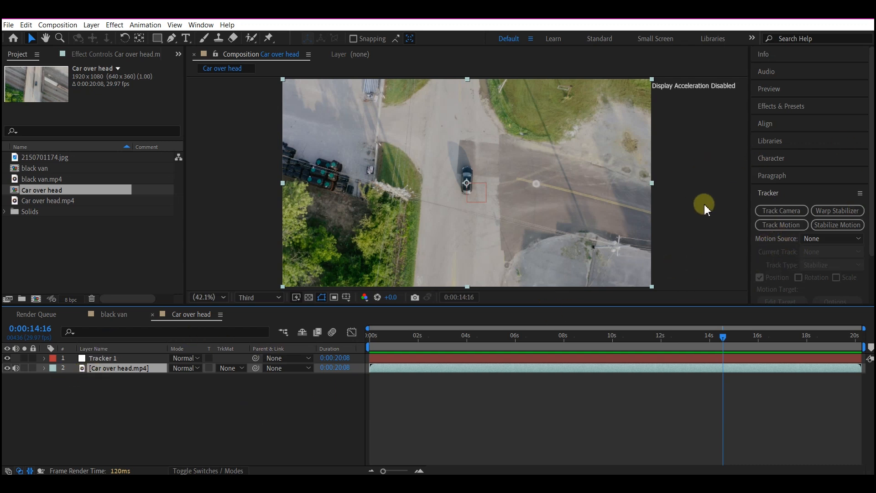
click(782, 224)
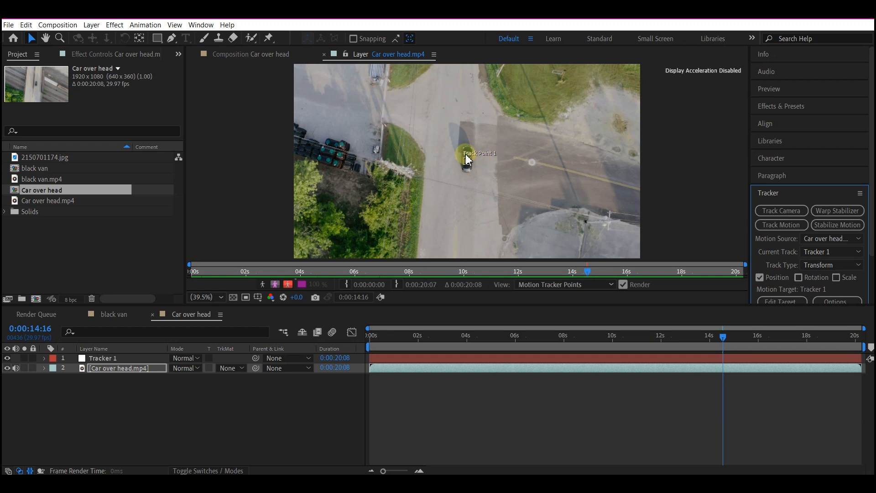
scroll(467, 158, up, 5)
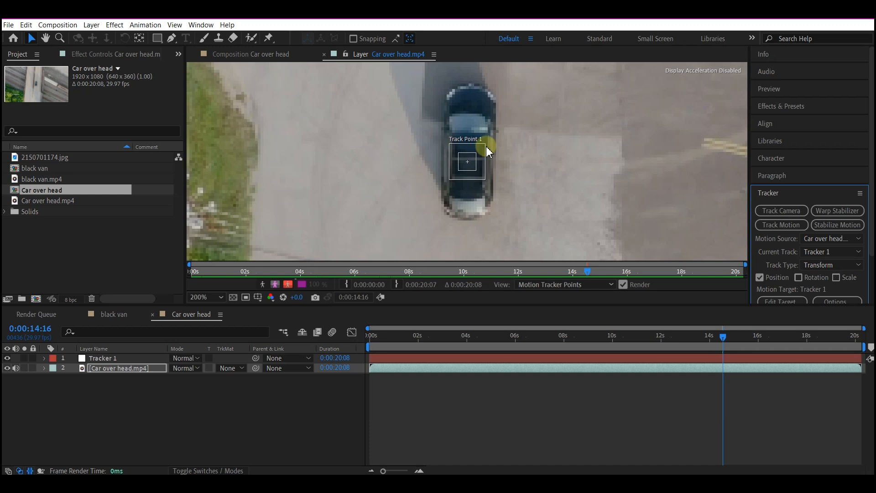
drag(485, 145, 560, 130)
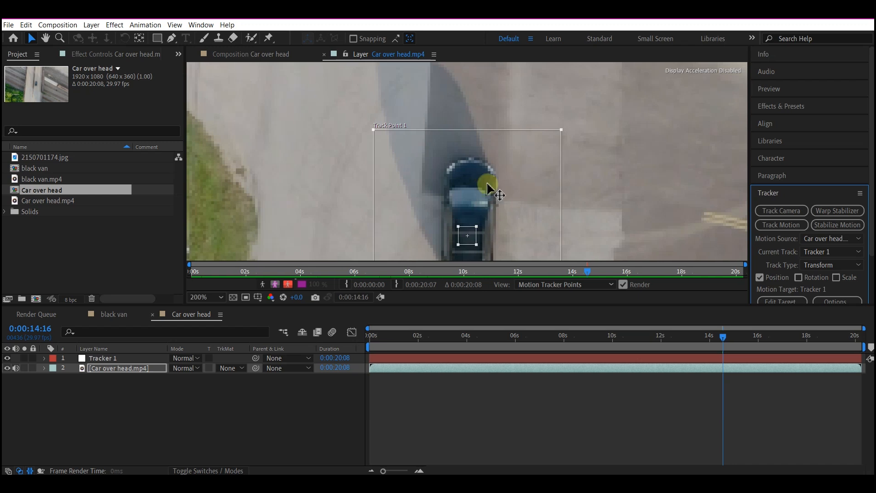
drag(488, 197, 486, 141)
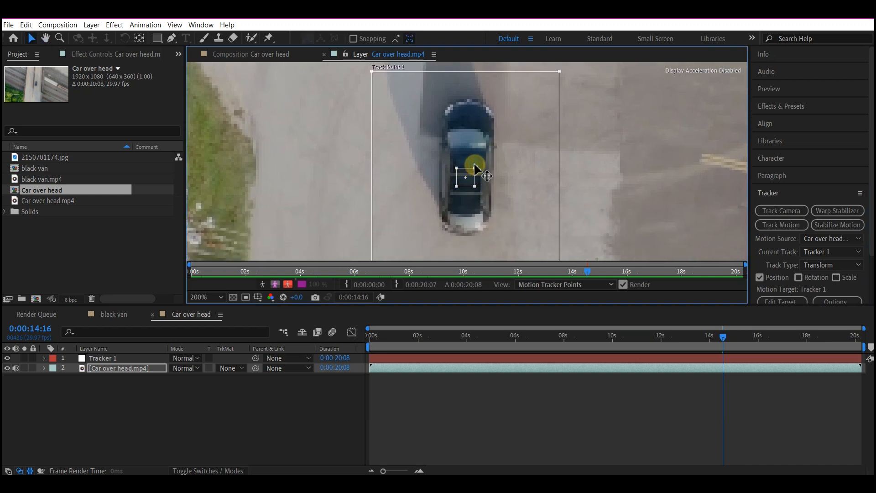
drag(475, 164, 520, 93)
key(comma)
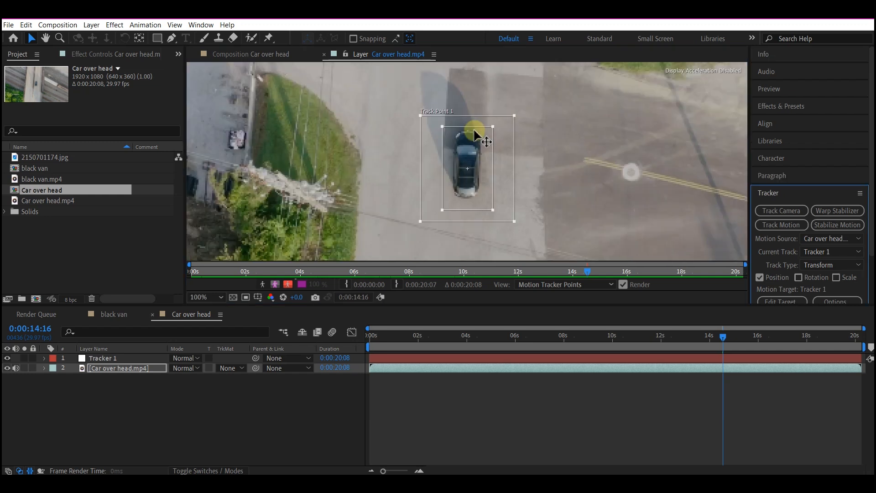
drag(515, 114, 527, 98)
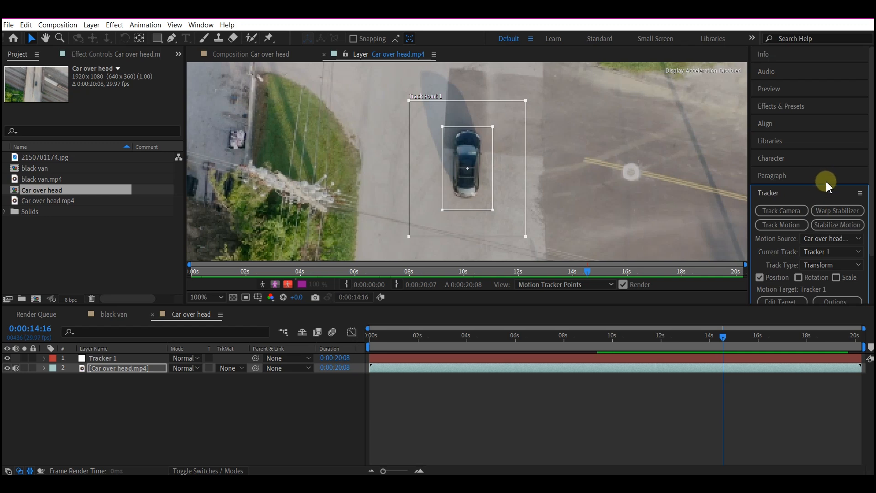
Enlarge the Tracker area to expose the Analyze controls and set the current time to 0:00:00:00.
scroll(441, 196, down, 2)
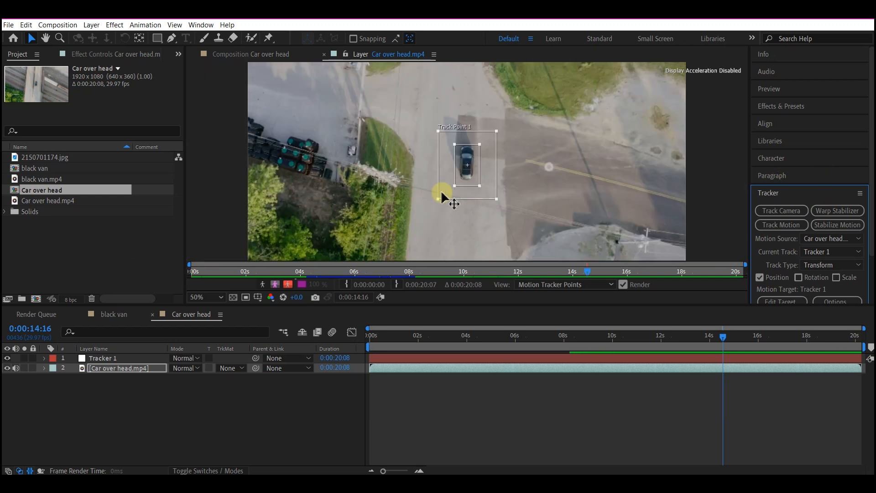
scroll(442, 196, down, 1)
scroll(441, 196, up, 1)
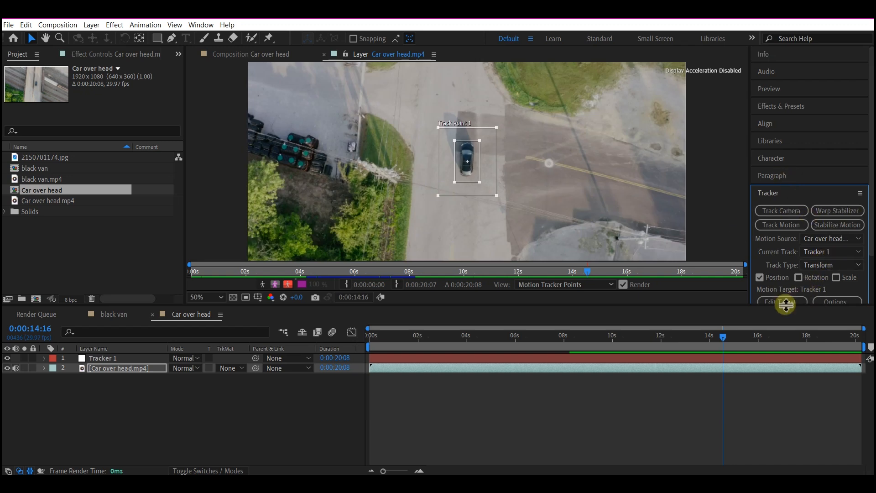
drag(785, 306, 793, 346)
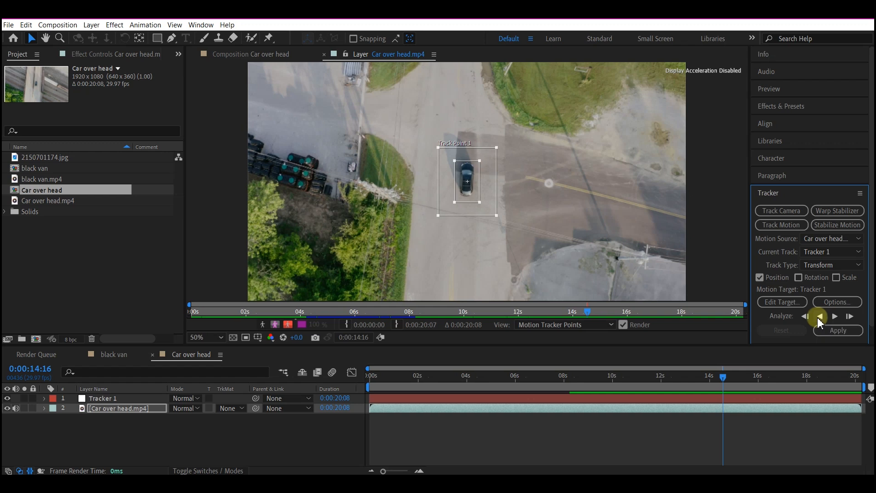
click(368, 382)
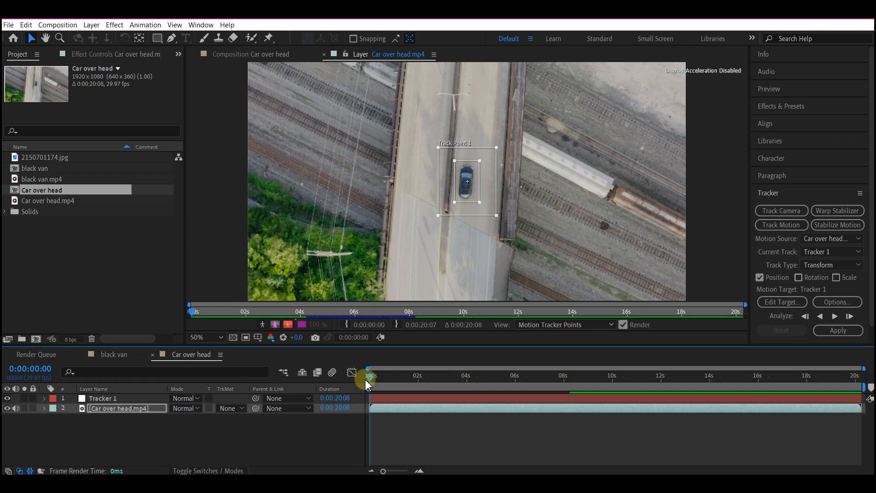
click(372, 382)
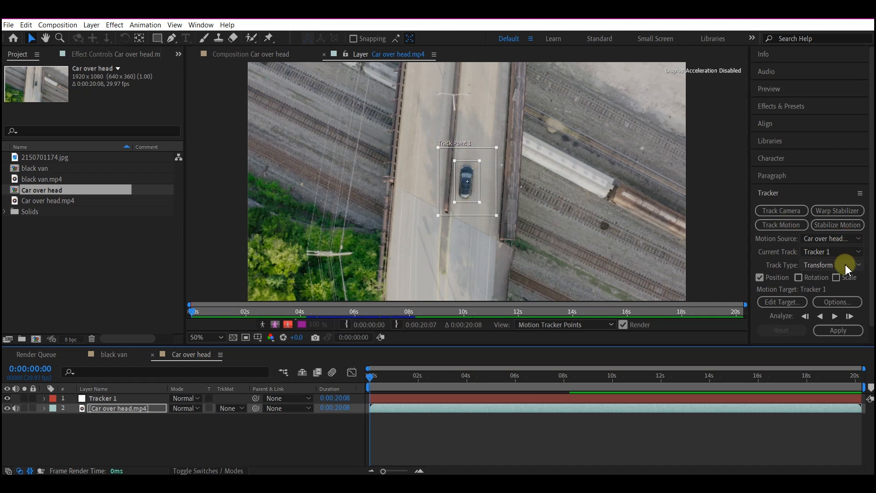
Analyze the car's motion forward through the clip and apply the track's X and Y dimensions to the Tracker 1 null.
click(835, 317)
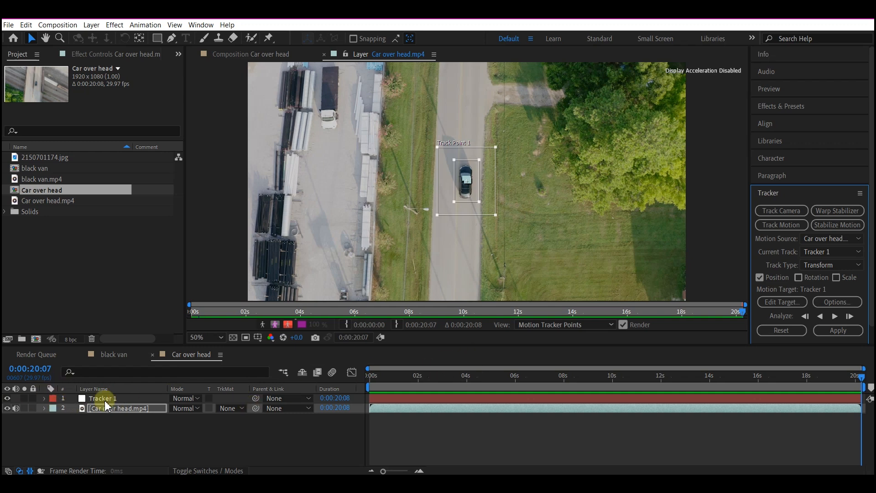
click(785, 302)
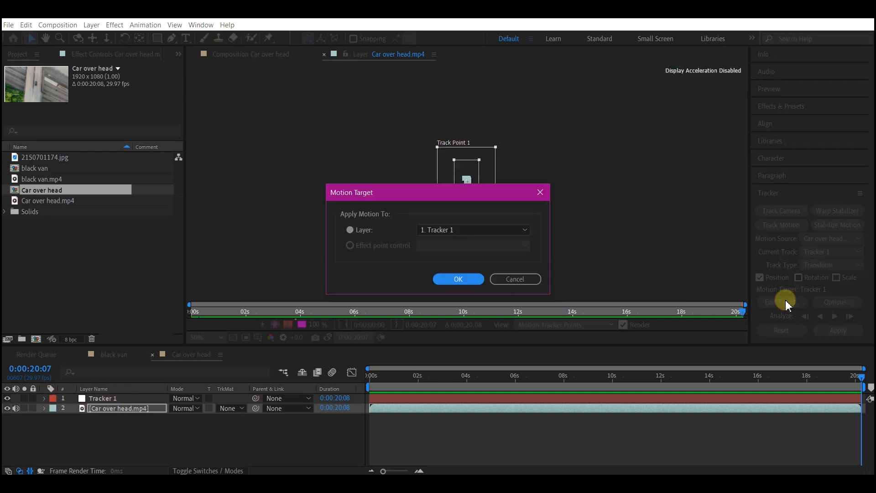
click(458, 278)
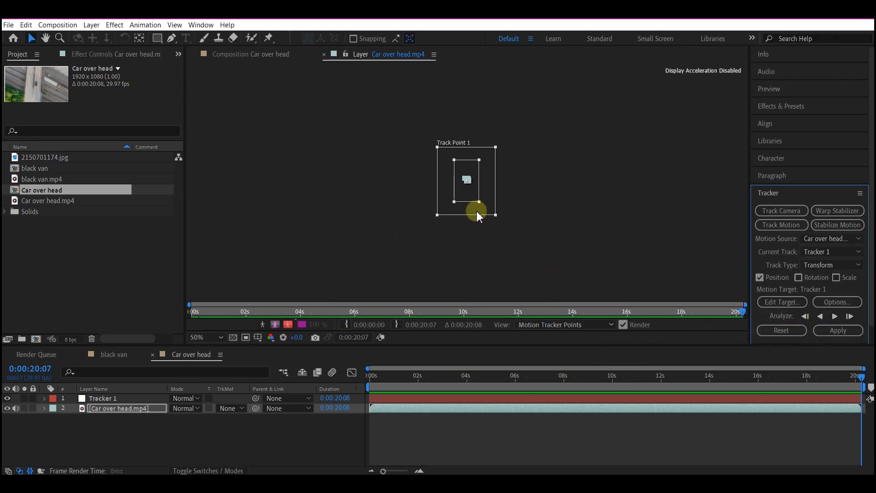
click(838, 331)
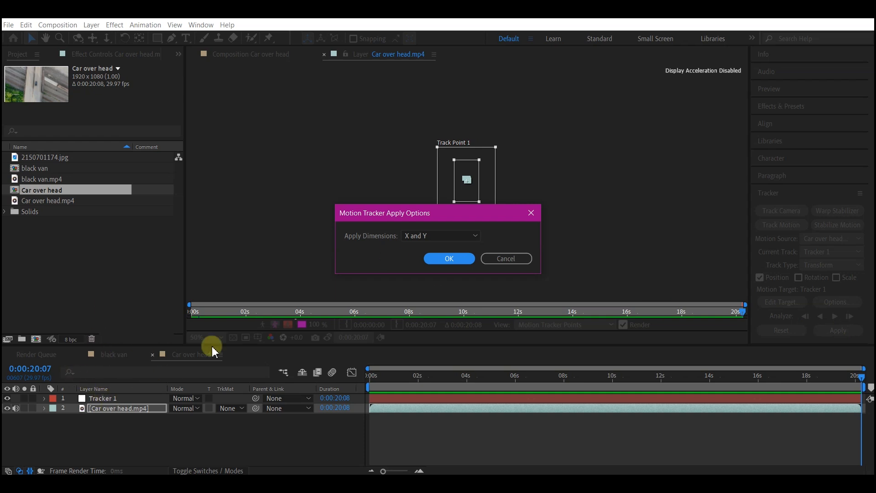
click(453, 259)
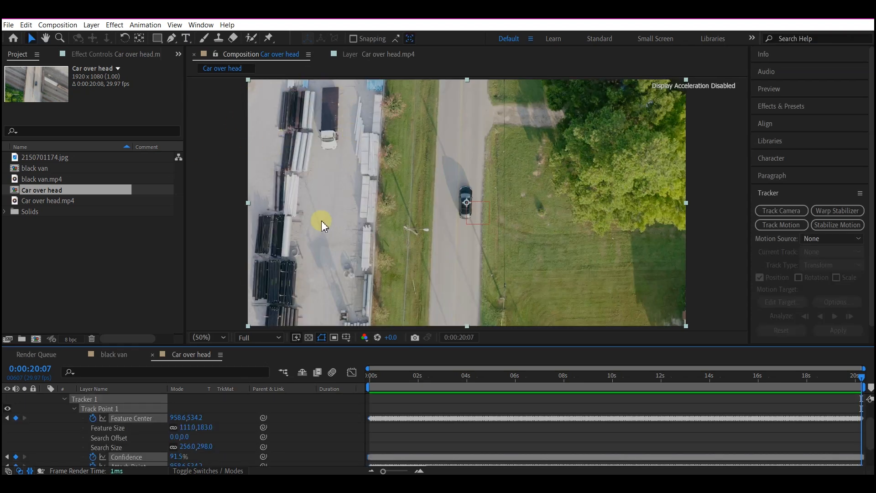
Select the Tracker 1 null, scrub through the footage to check how it follows the car, and return to 0:00:00:00.
click(63, 400)
click(114, 403)
click(108, 400)
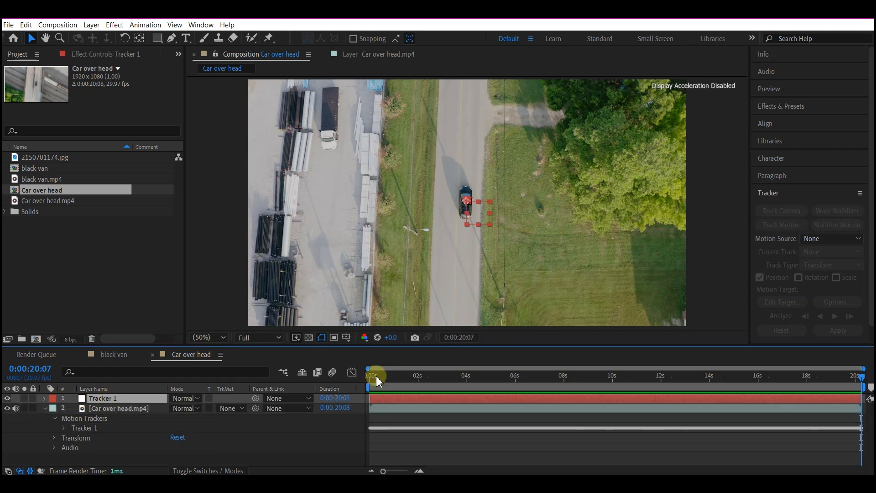
drag(377, 382, 543, 386)
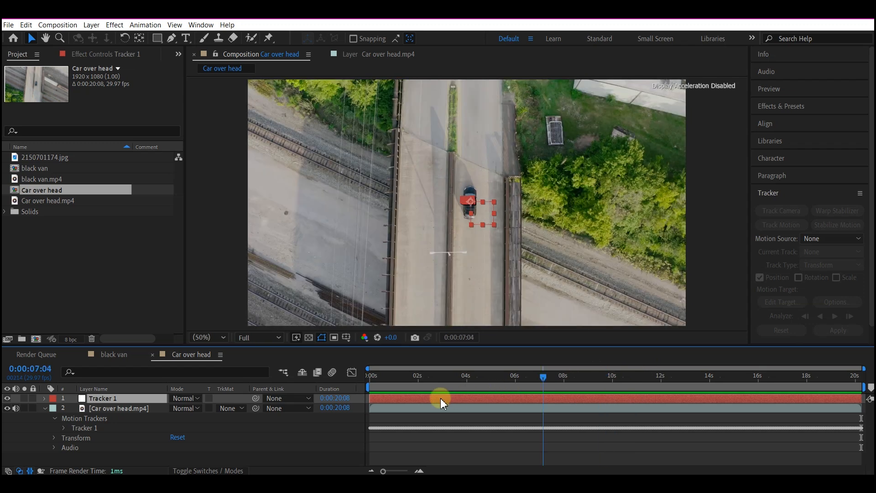
drag(441, 400, 332, 426)
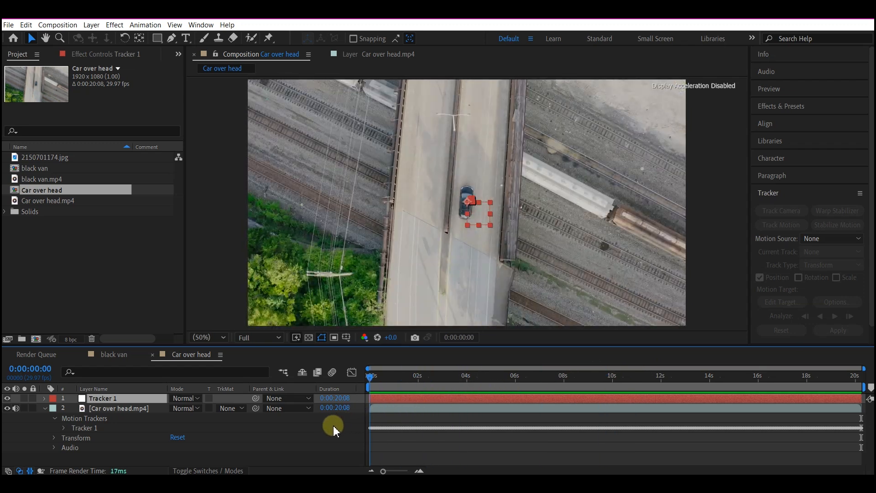
Collapse the Car over head.mp4 layer's properties and add a white text layer reading Ambulance to the composition.
click(45, 410)
right_click(195, 426)
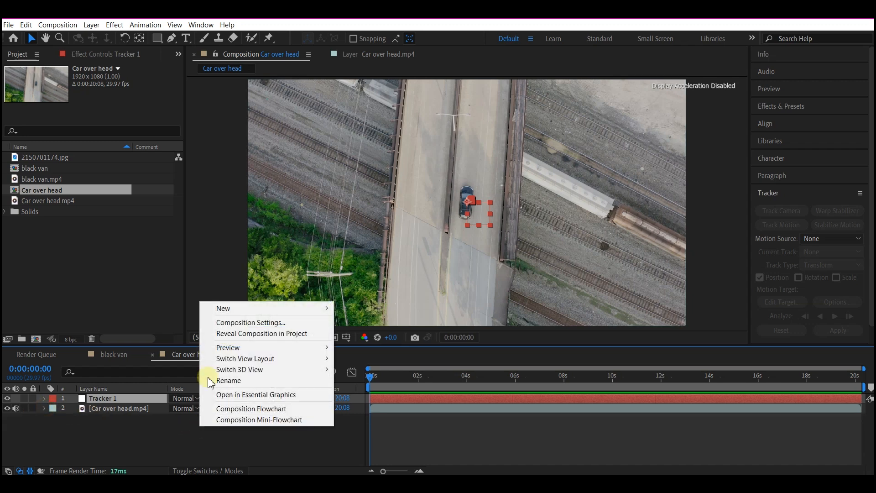
mouse_move(227, 310)
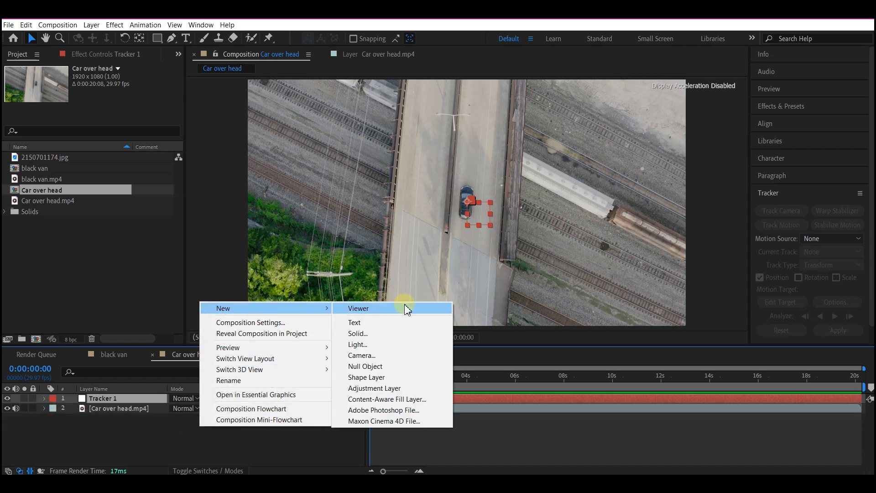
key(ctrl+t)
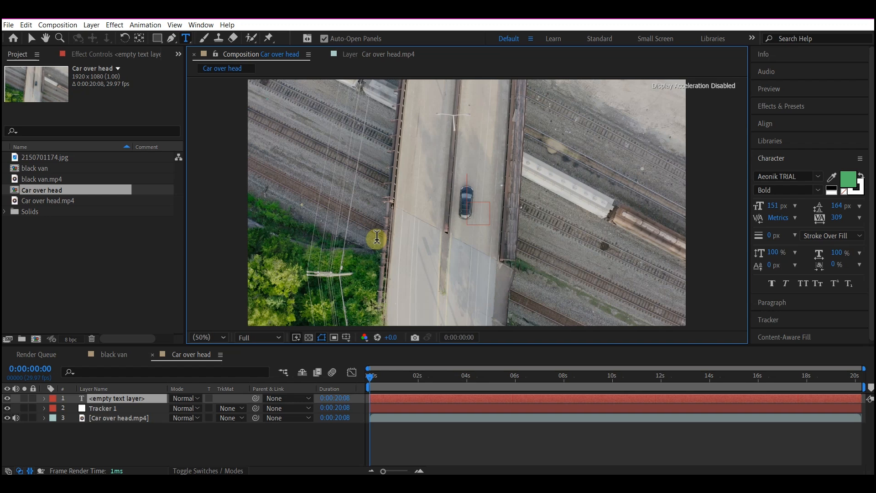
text(Ambulance)
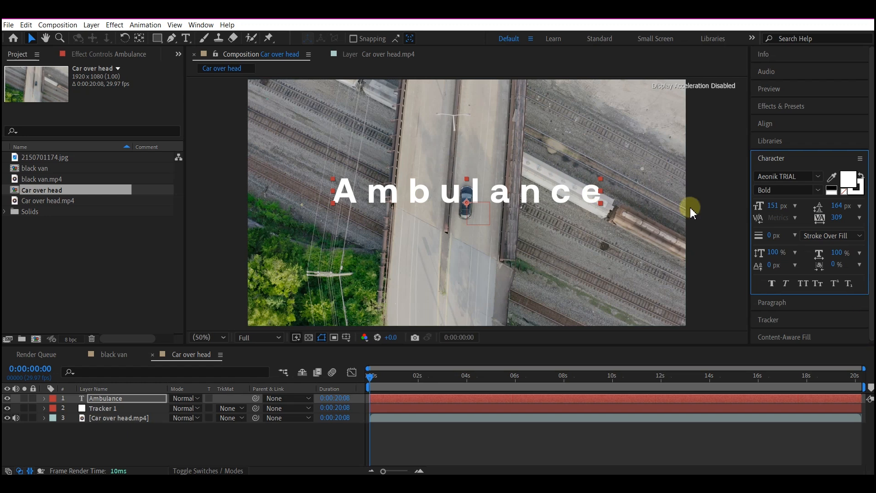
Set the Ambulance text to 66 px with tracking 0 and place it just to the right of the car.
drag(775, 209, 734, 213)
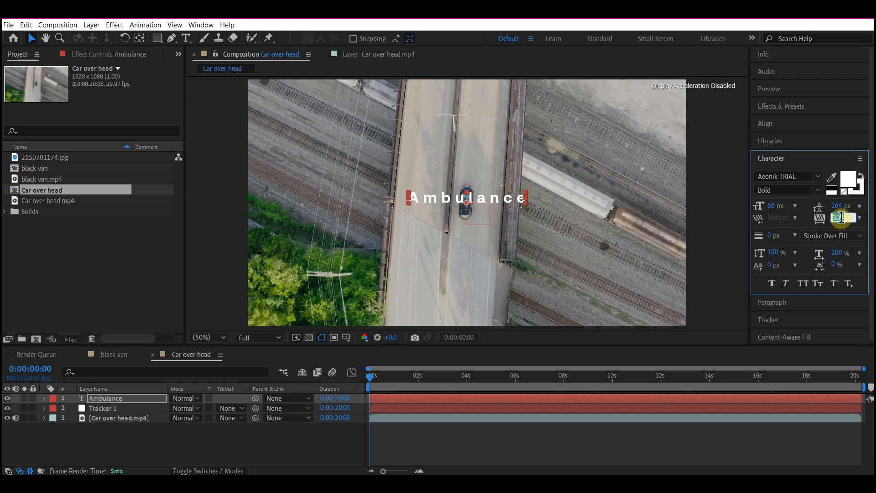
text(0)
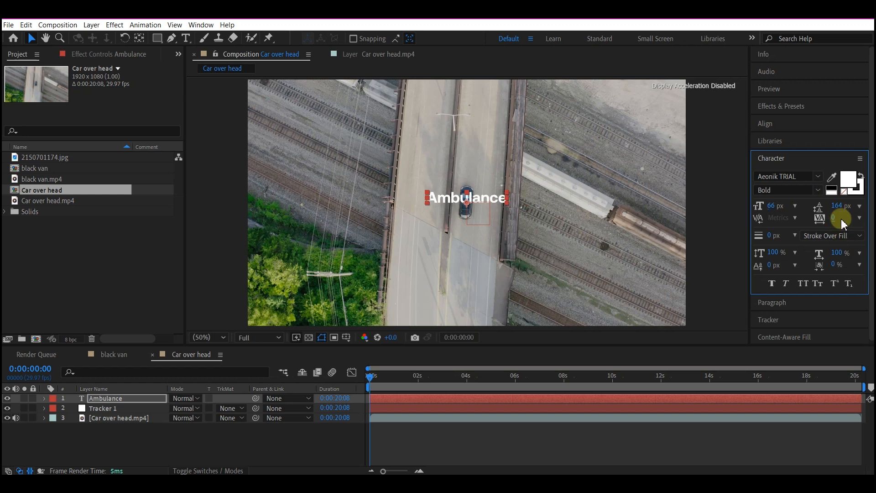
click(460, 196)
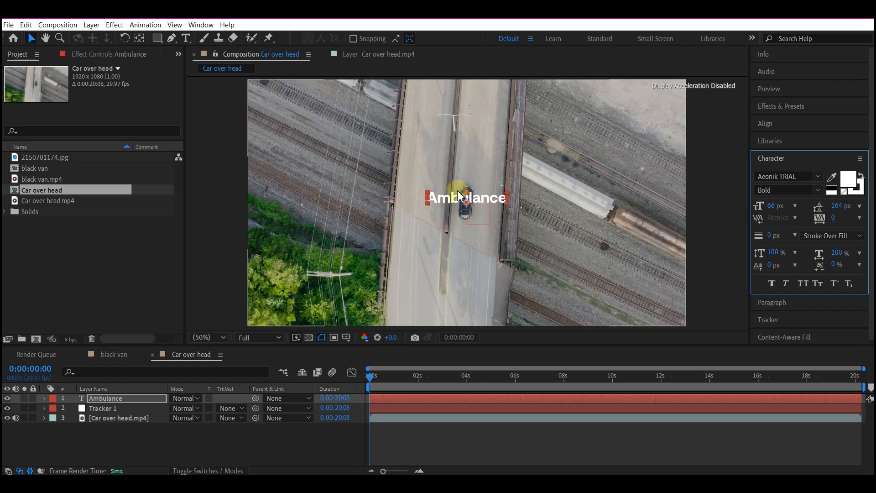
drag(469, 201, 516, 209)
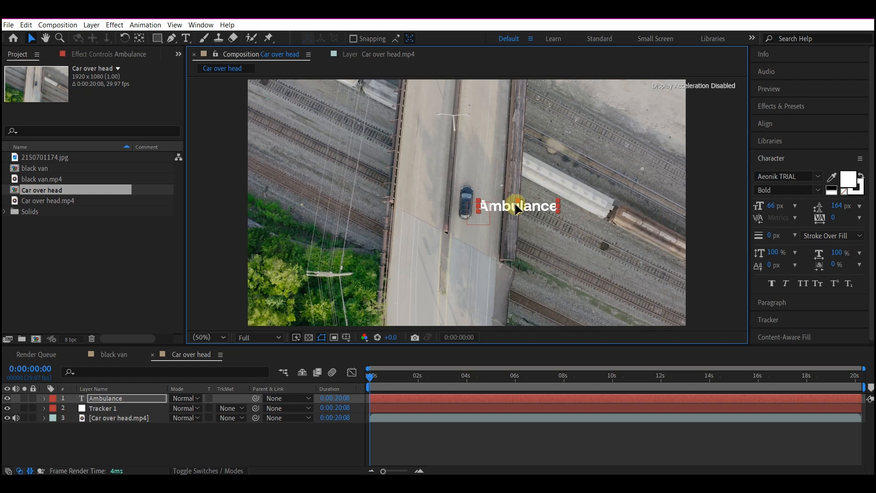
Parent the Ambulance text layer to the Tracker 1 null and scrub to 0:00:10:14 to check its motion.
click(118, 399)
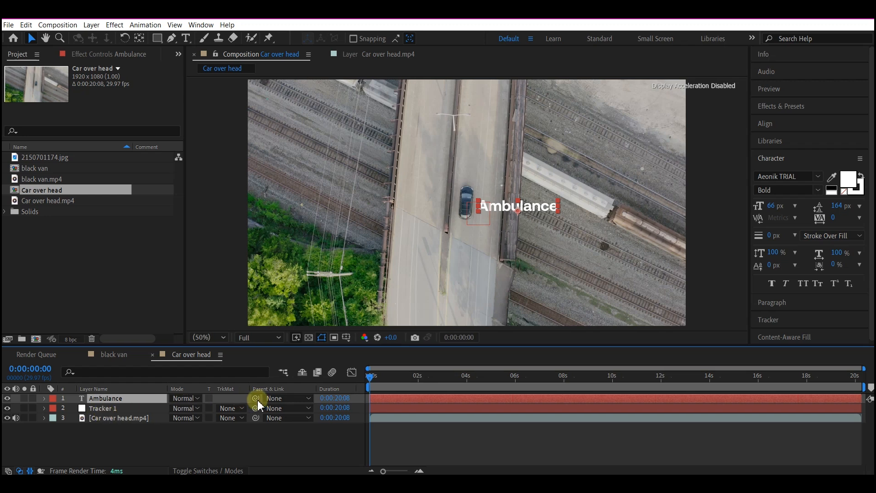
drag(256, 399, 108, 413)
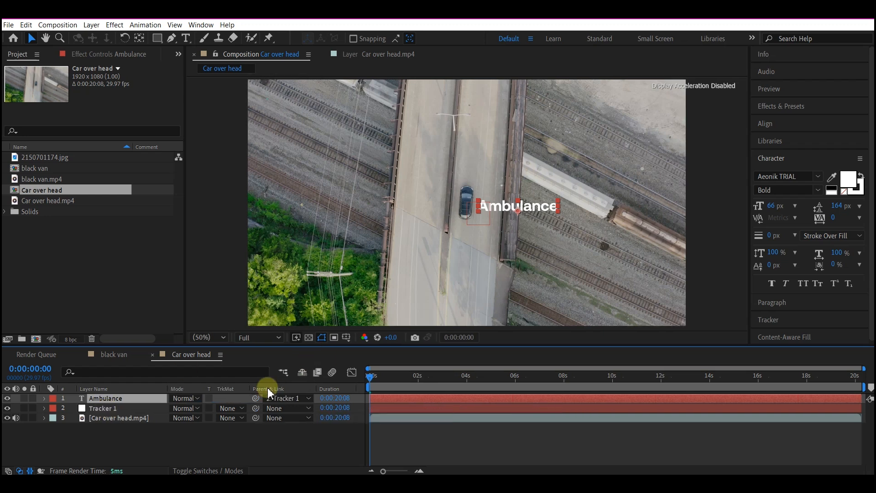
drag(373, 383, 626, 433)
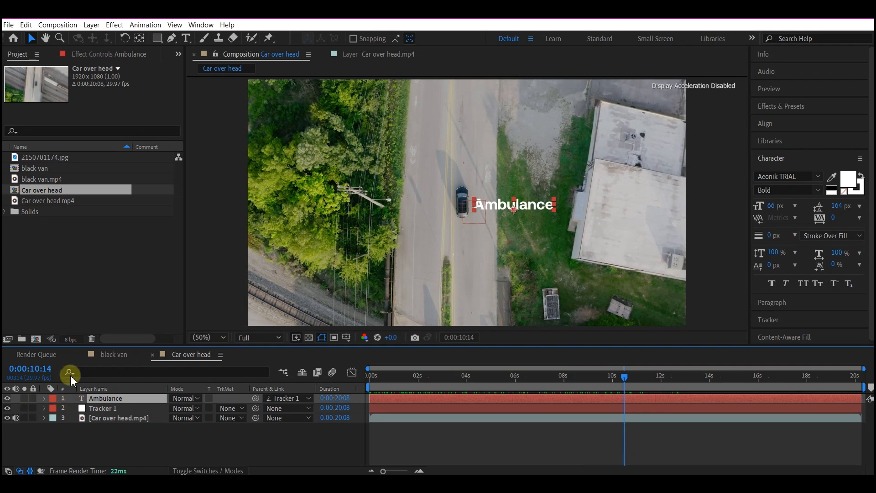